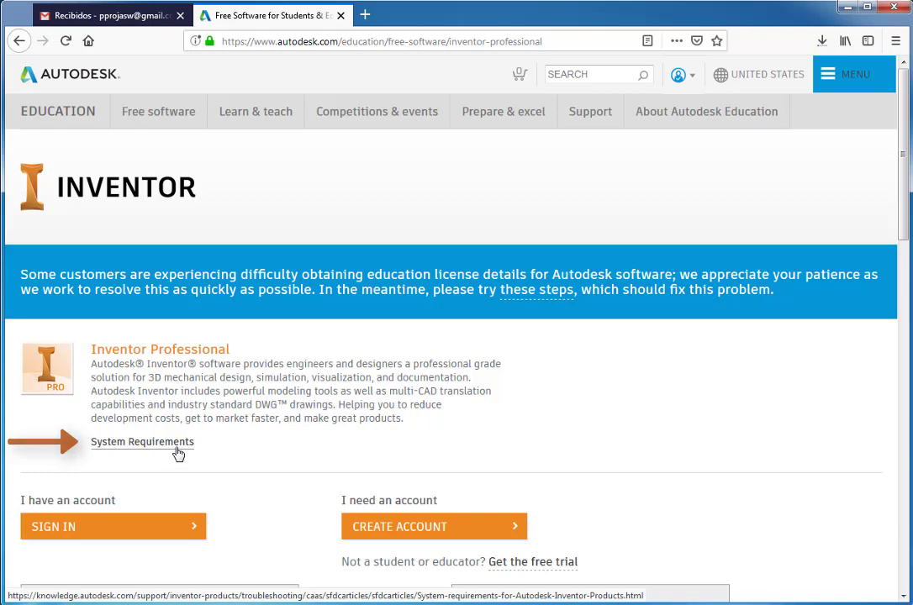
Step: Open the Autodesk Inventor 2018 system requirements article in its own new tab
{"action": "left_click", "coordinate": [177, 453]}
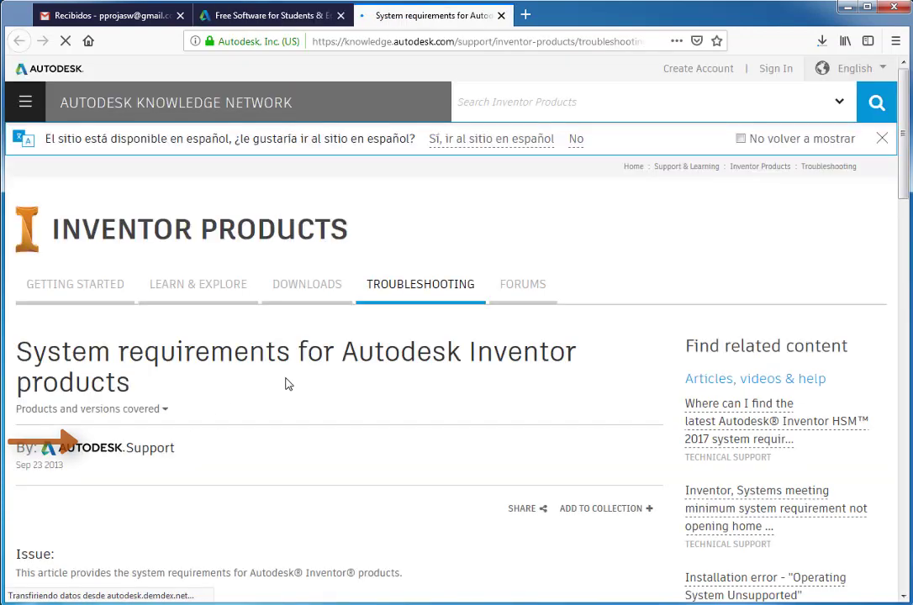
{"action": "scroll", "coordinate": [286, 385], "scroll_direction": "down", "scroll_amount": 5}
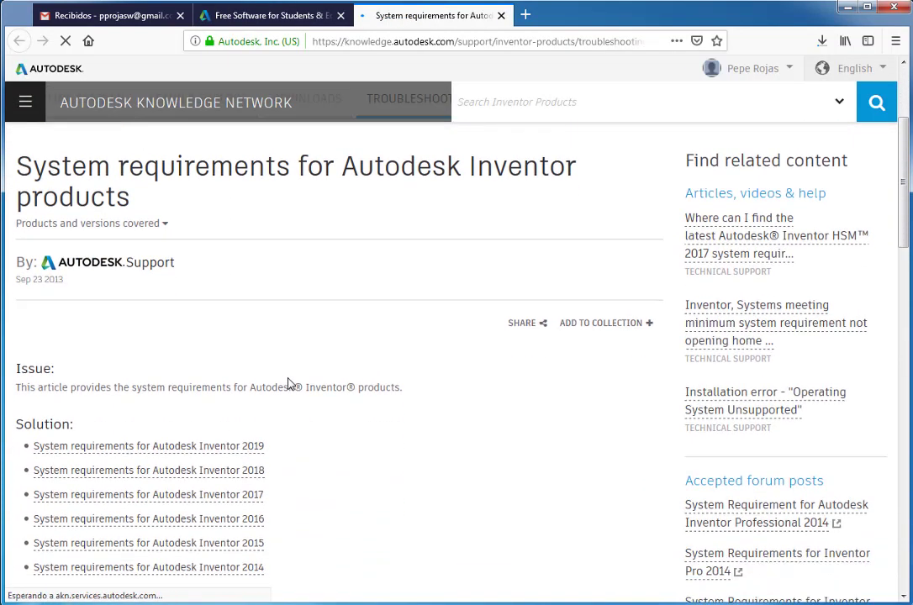
{"action": "scroll", "coordinate": [288, 384], "scroll_direction": "down", "scroll_amount": 2}
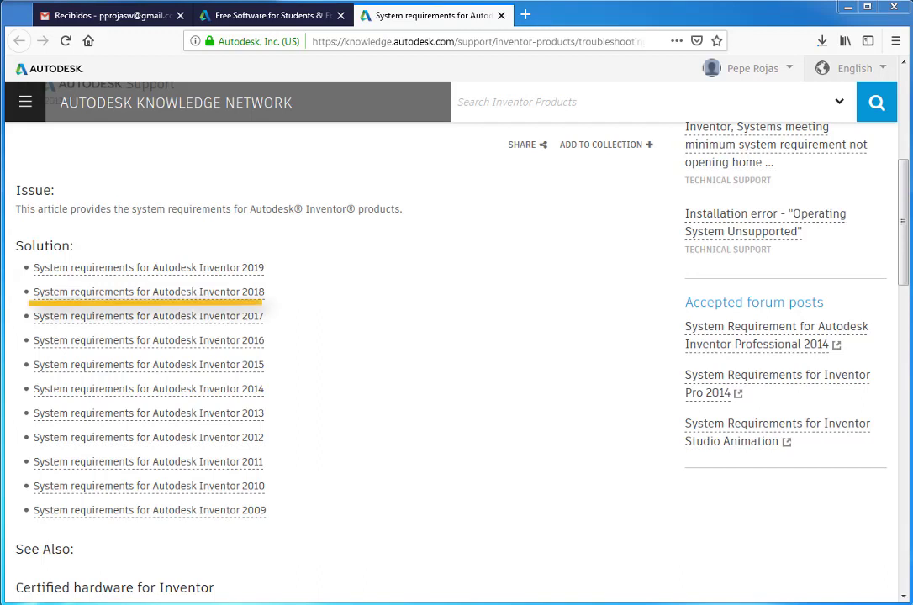
{"action": "right_click", "coordinate": [222, 296]}
{"action": "left_click", "coordinate": [361, 304]}
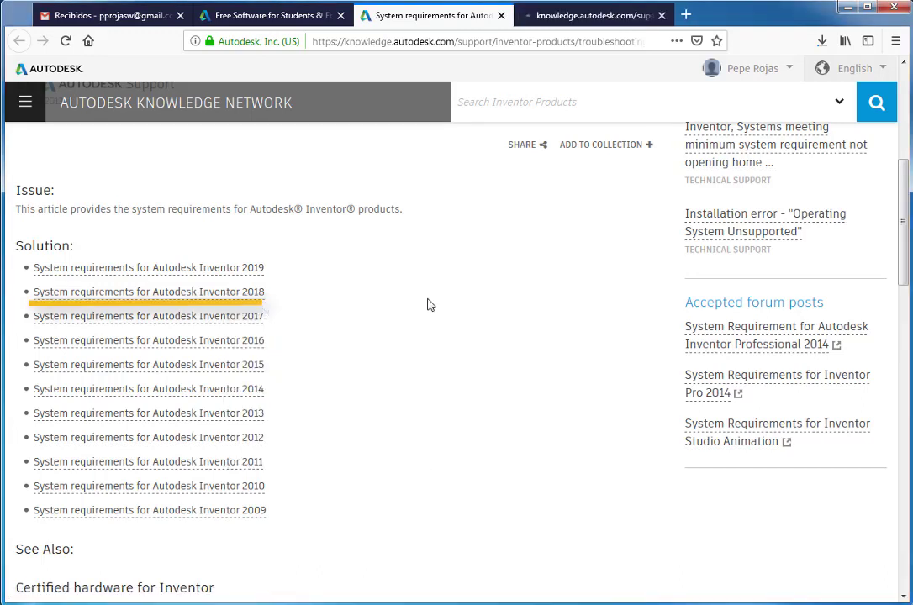
{"action": "left_click", "coordinate": [567, 16]}
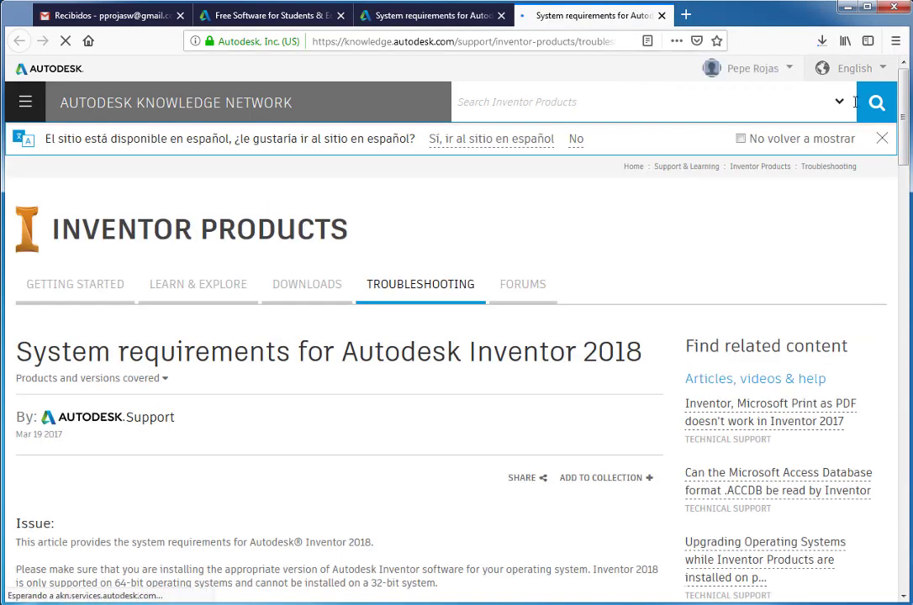
{"action": "left_click", "coordinate": [882, 69]}
Step: Switch the article to Español and scroll down to the Solución requirements table
{"action": "left_click", "coordinate": [831, 156]}
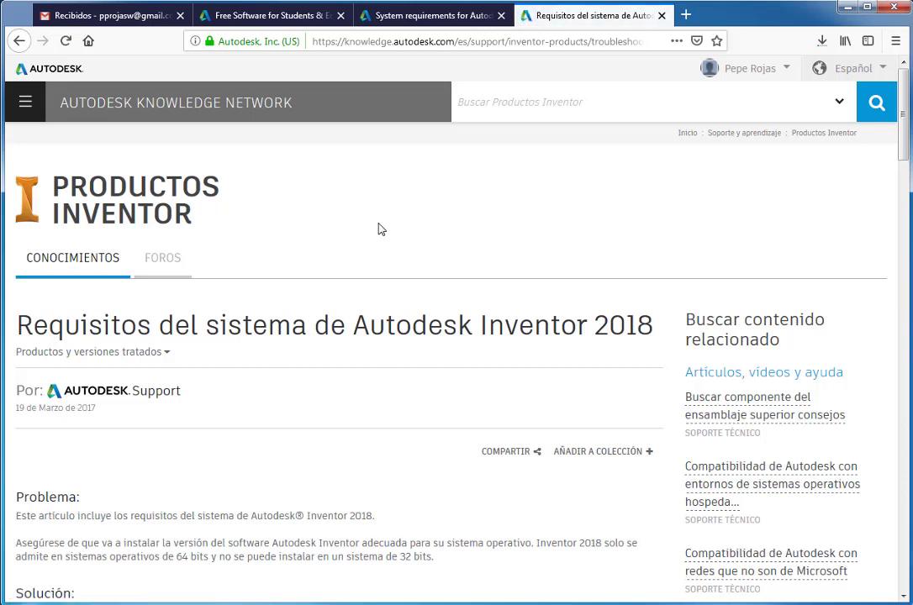
{"action": "scroll", "coordinate": [378, 228], "scroll_direction": "down", "scroll_amount": 5}
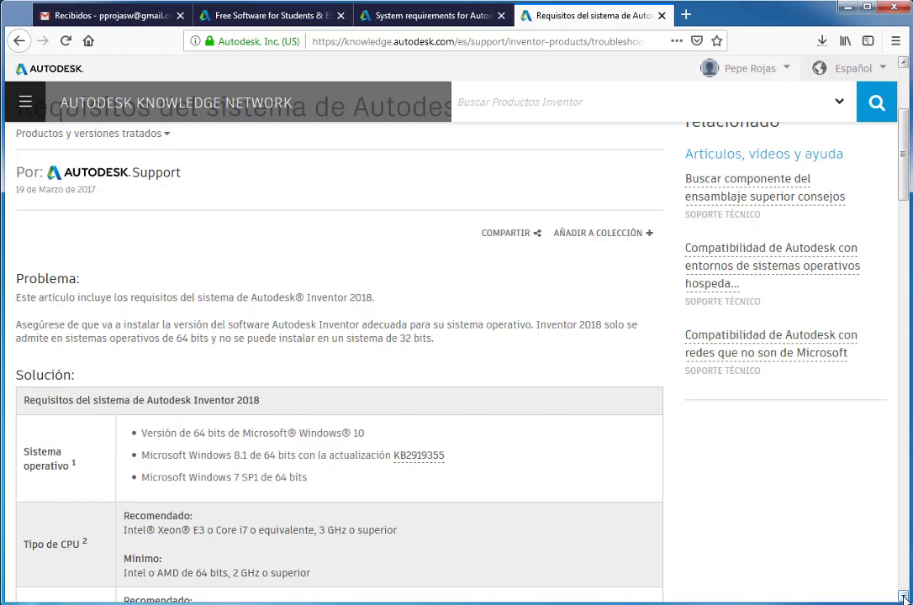
{"action": "scroll", "coordinate": [903, 597], "scroll_direction": "down", "scroll_amount": 5}
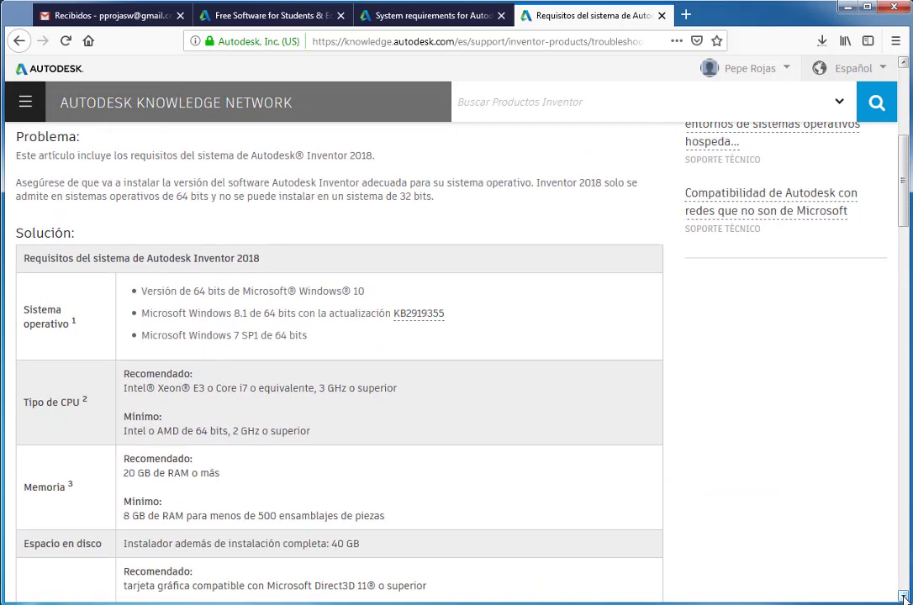
{"action": "scroll", "coordinate": [903, 597], "scroll_direction": "down", "scroll_amount": 3}
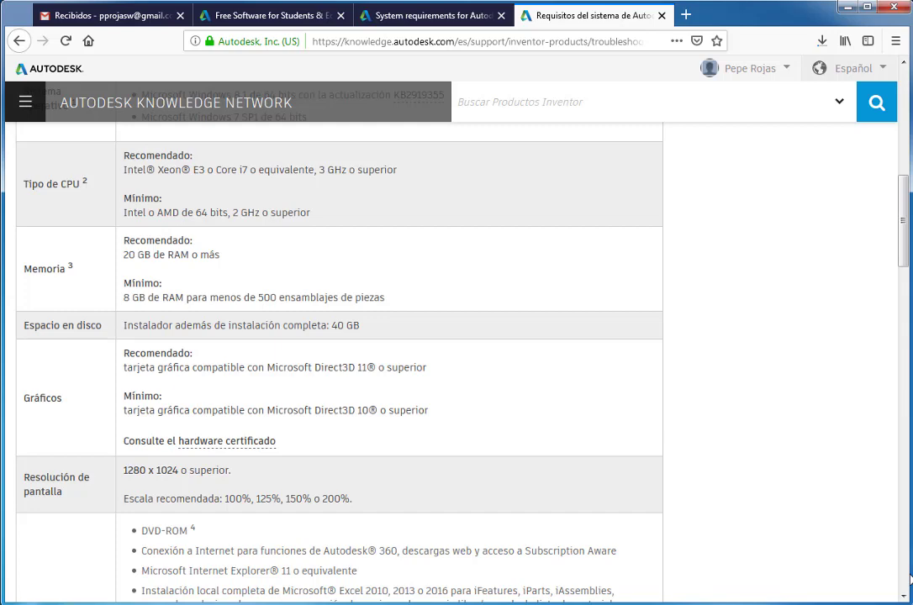
{"action": "scroll", "coordinate": [909, 580], "scroll_direction": "down", "scroll_amount": 4}
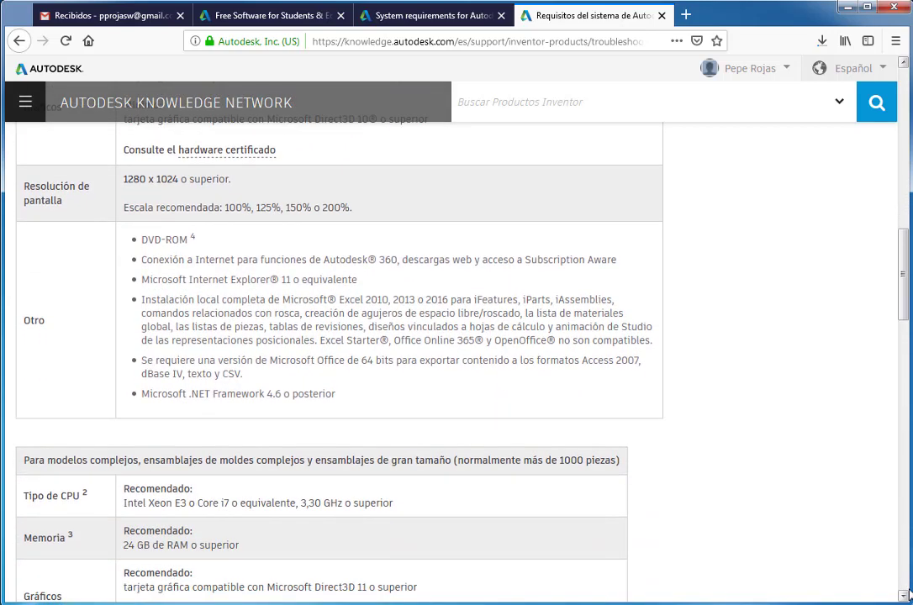
{"action": "scroll", "coordinate": [909, 594], "scroll_direction": "down", "scroll_amount": 3}
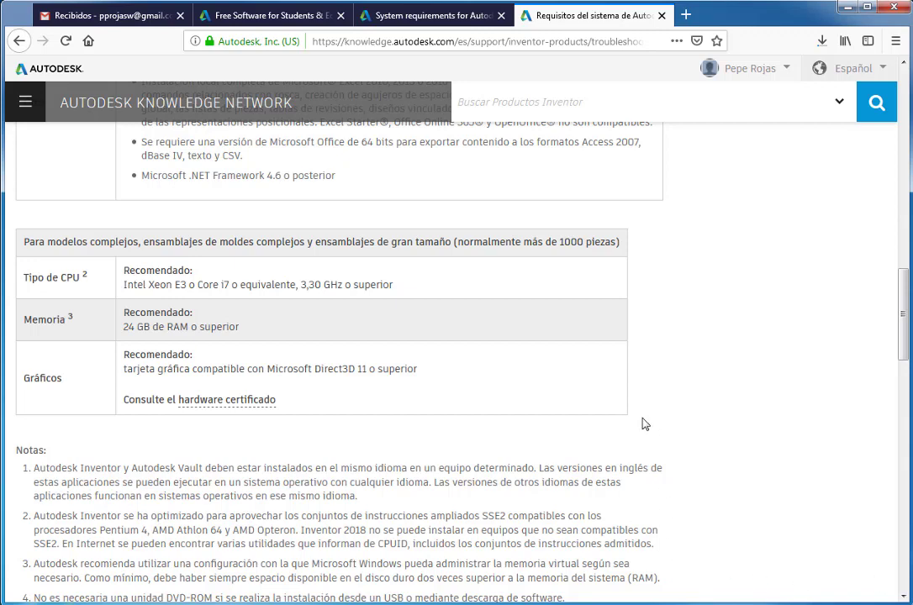
Step: Open the Inventor 2019 requirements article in a new tab and review its table (.NET 4.7, 20 GB RAM)
{"action": "left_click", "coordinate": [441, 20]}
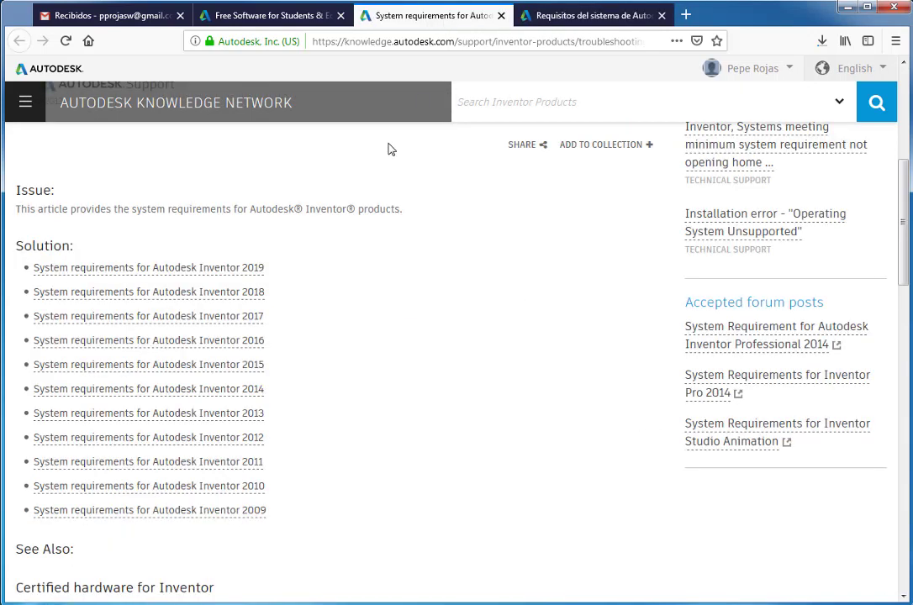
{"action": "right_click", "coordinate": [251, 271]}
{"action": "left_click", "coordinate": [281, 280]}
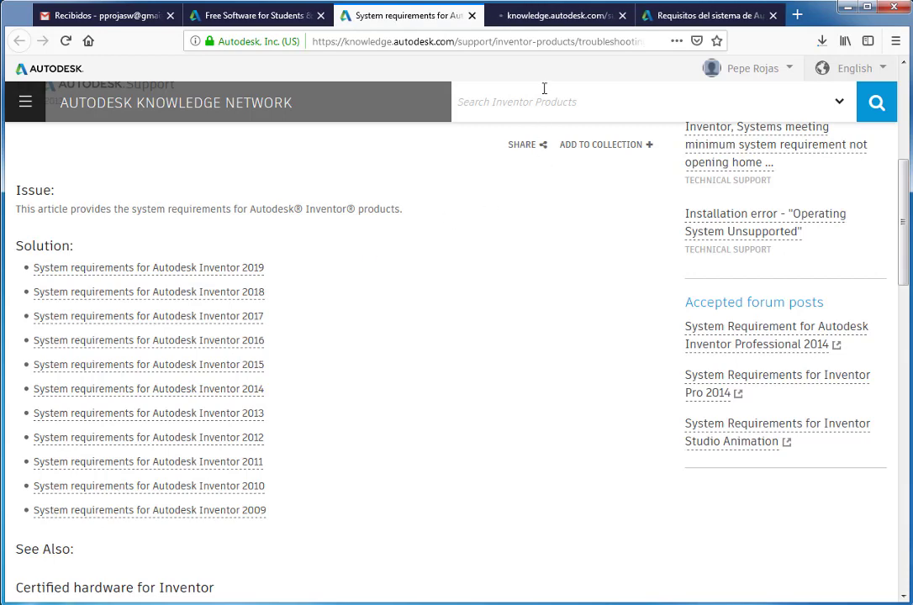
{"action": "left_click", "coordinate": [547, 18]}
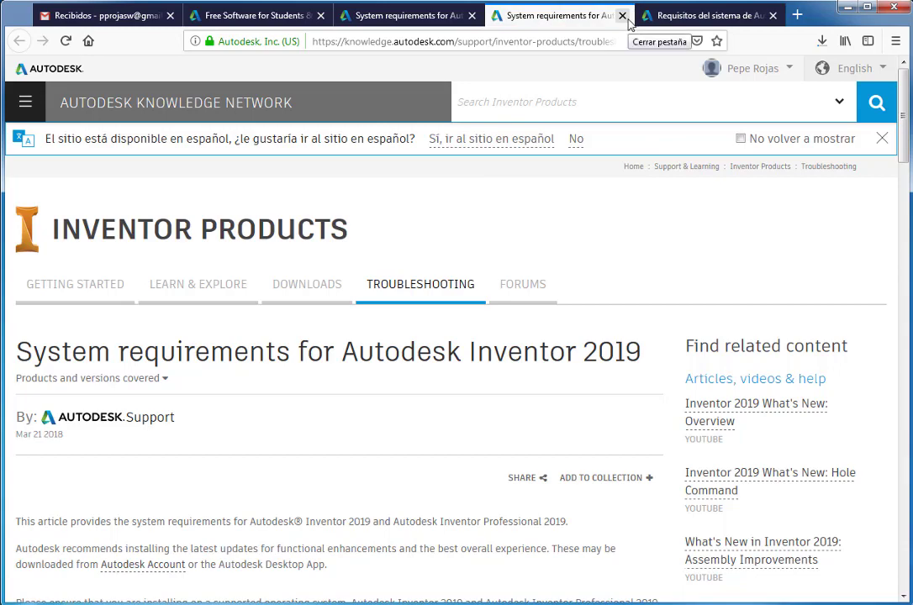
{"action": "scroll", "coordinate": [605, 171], "scroll_direction": "down", "scroll_amount": 5}
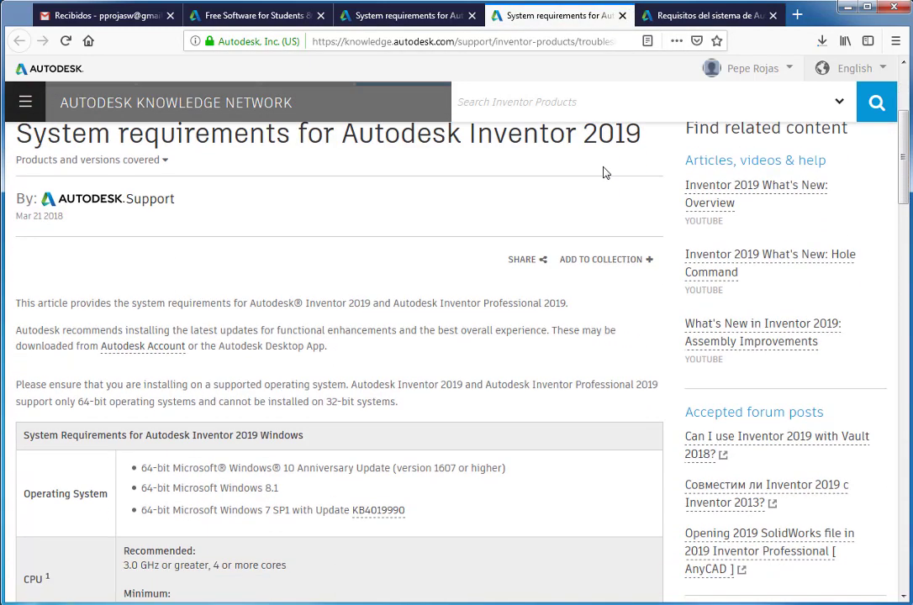
{"action": "scroll", "coordinate": [605, 171], "scroll_direction": "down", "scroll_amount": 2}
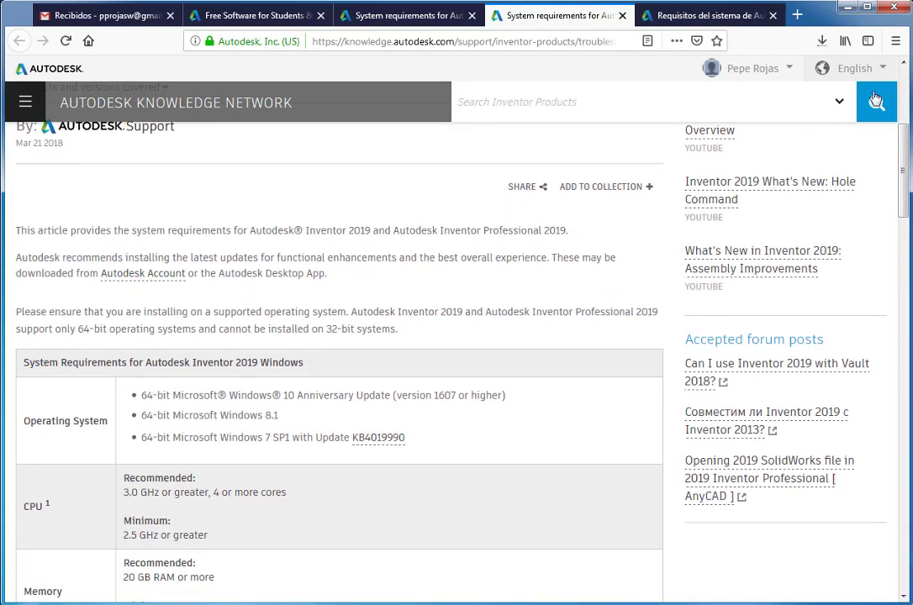
{"action": "scroll", "coordinate": [681, 181], "scroll_direction": "down", "scroll_amount": 5}
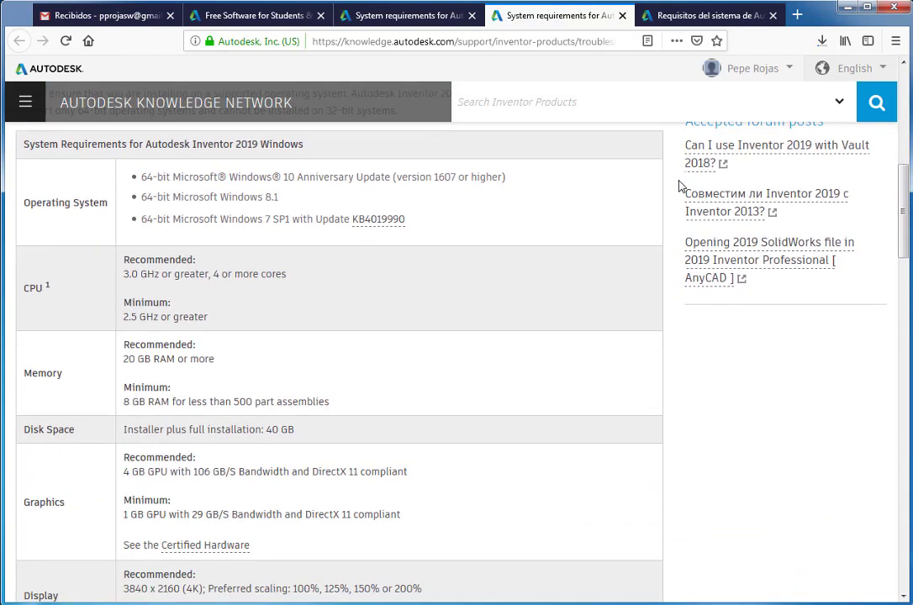
{"action": "scroll", "coordinate": [681, 201], "scroll_direction": "down", "scroll_amount": 2}
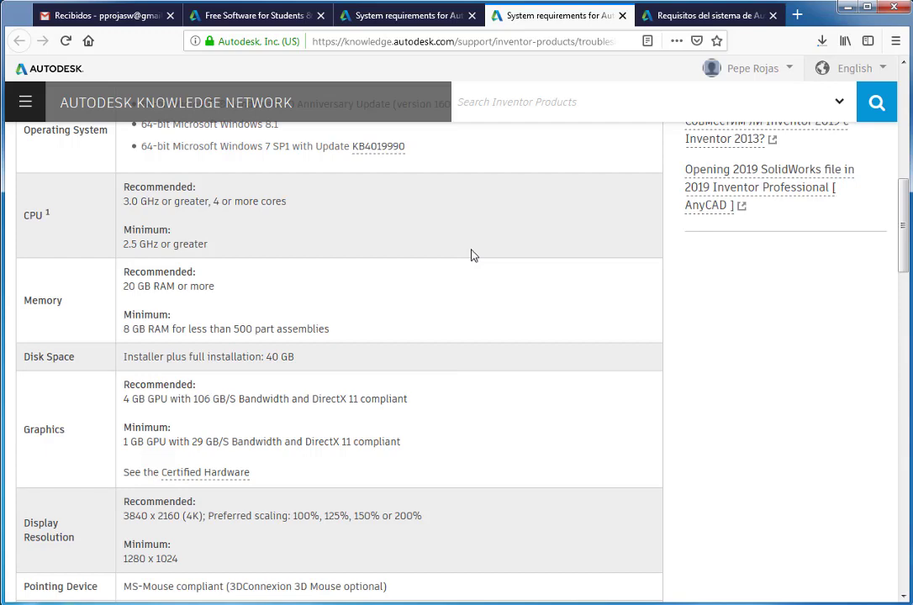
{"action": "scroll", "coordinate": [473, 255], "scroll_direction": "down", "scroll_amount": 5}
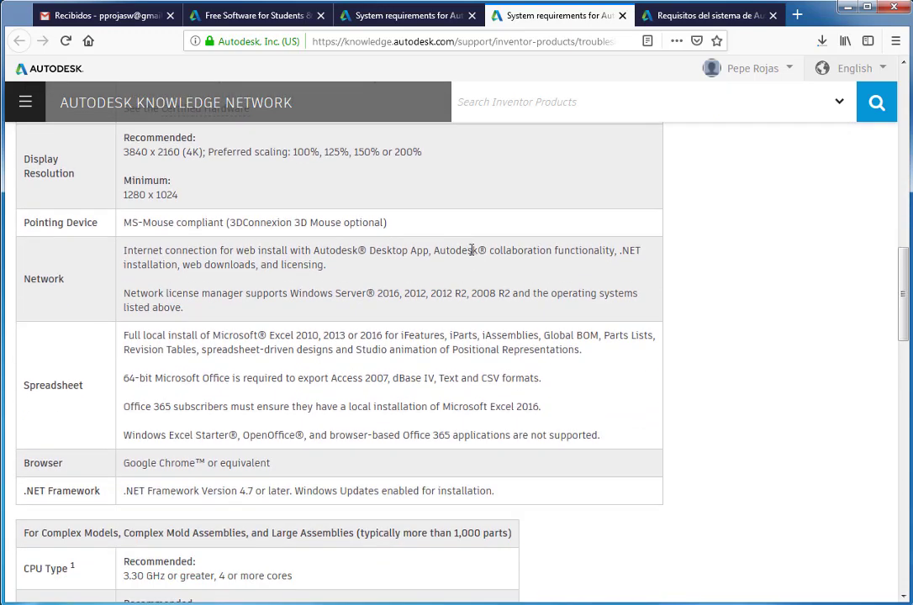
{"action": "scroll", "coordinate": [472, 255], "scroll_direction": "down", "scroll_amount": 2}
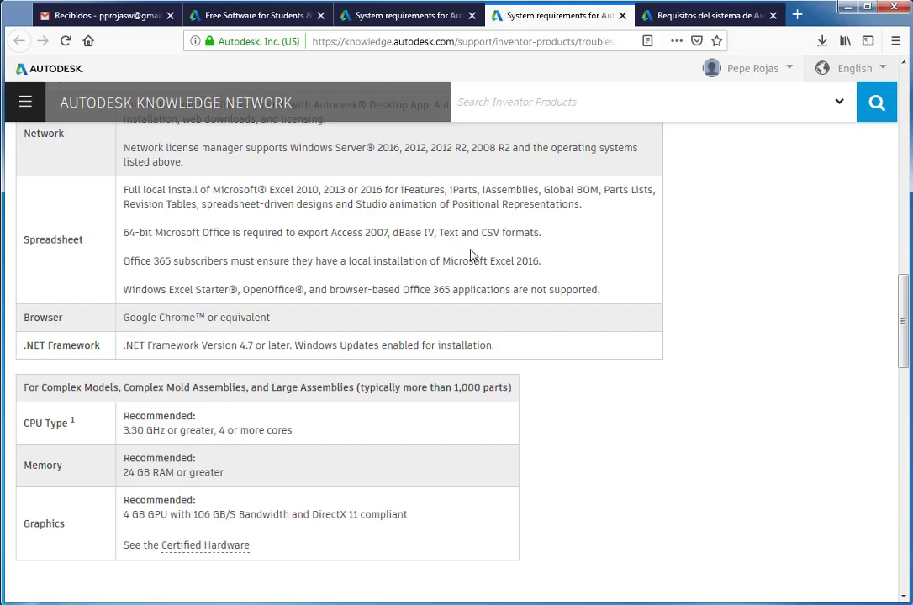
{"action": "scroll", "coordinate": [472, 250], "scroll_direction": "up", "scroll_amount": 4}
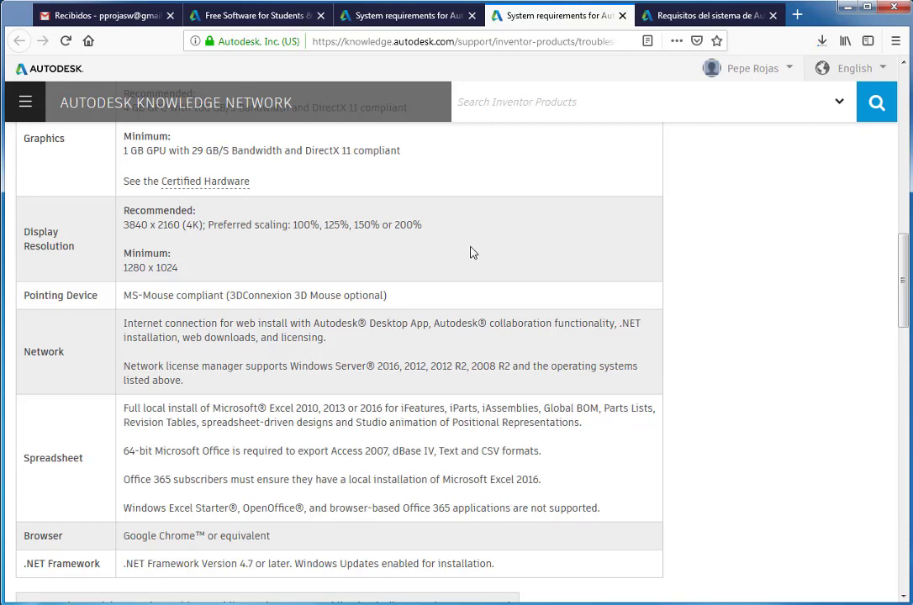
Step: From the Inventor education page, start creating a new Autodesk education account
{"action": "left_click", "coordinate": [271, 19]}
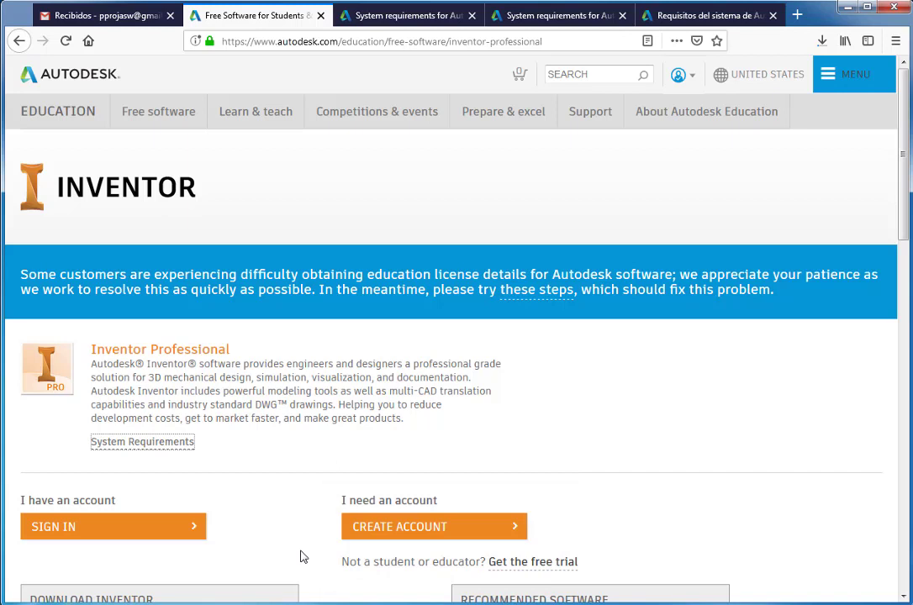
{"action": "left_click", "coordinate": [400, 536]}
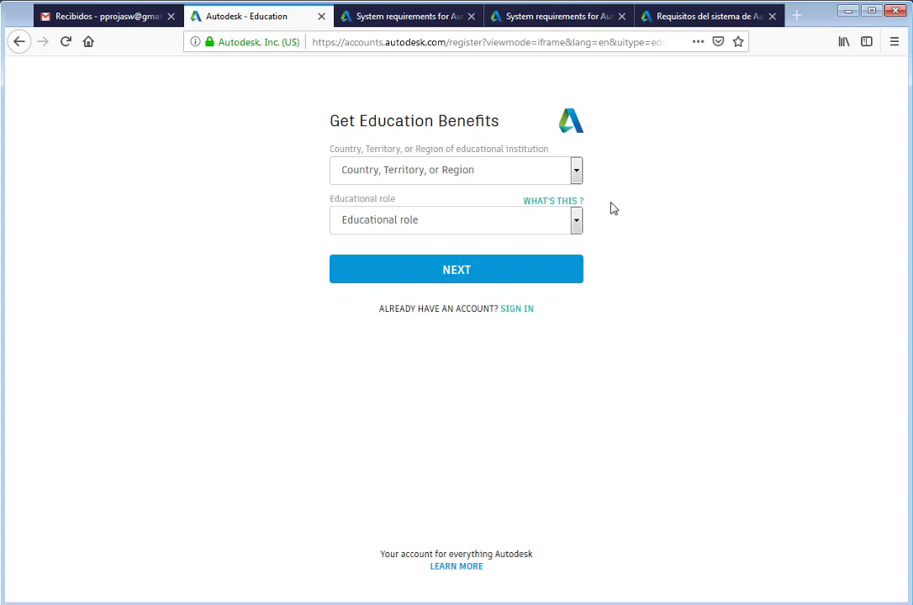
Step: Choose Argentina as the institution country and Student as the educational role
{"action": "left_click", "coordinate": [578, 176]}
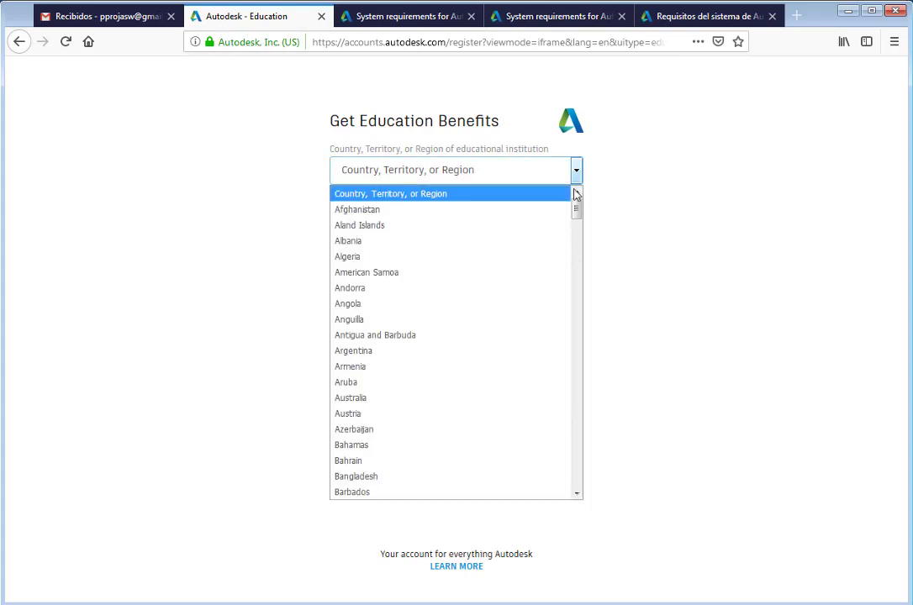
{"action": "left_click", "coordinate": [530, 356]}
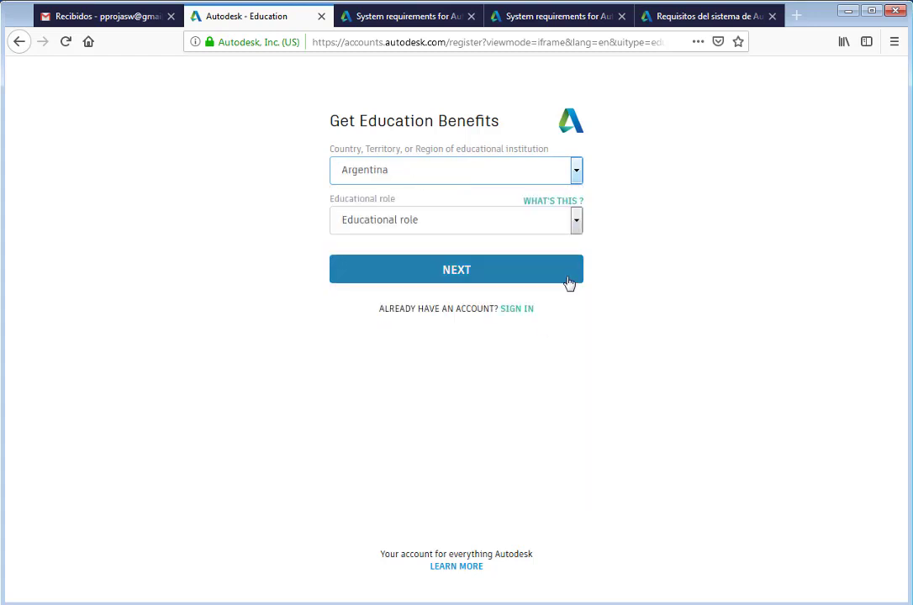
{"action": "left_click", "coordinate": [577, 223]}
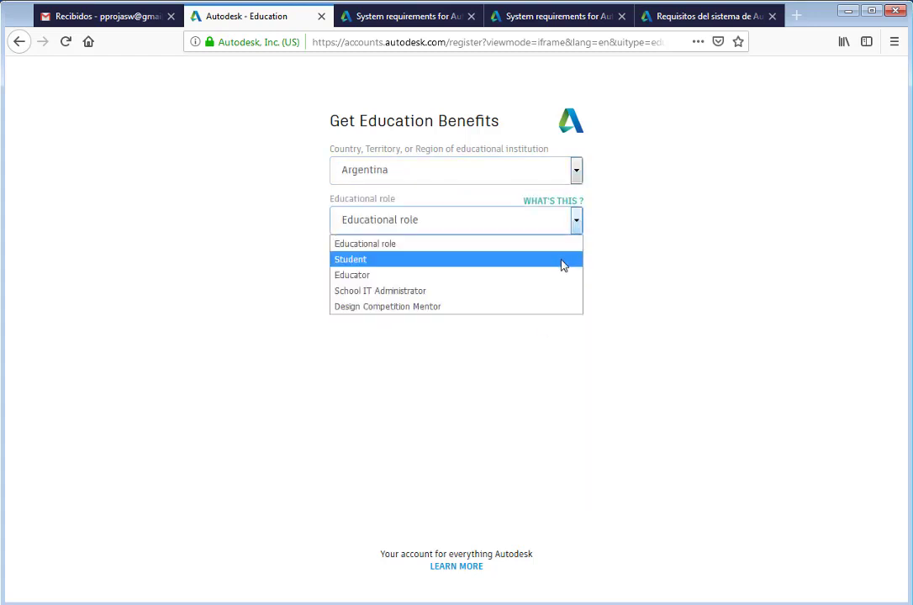
{"action": "left_click", "coordinate": [562, 260]}
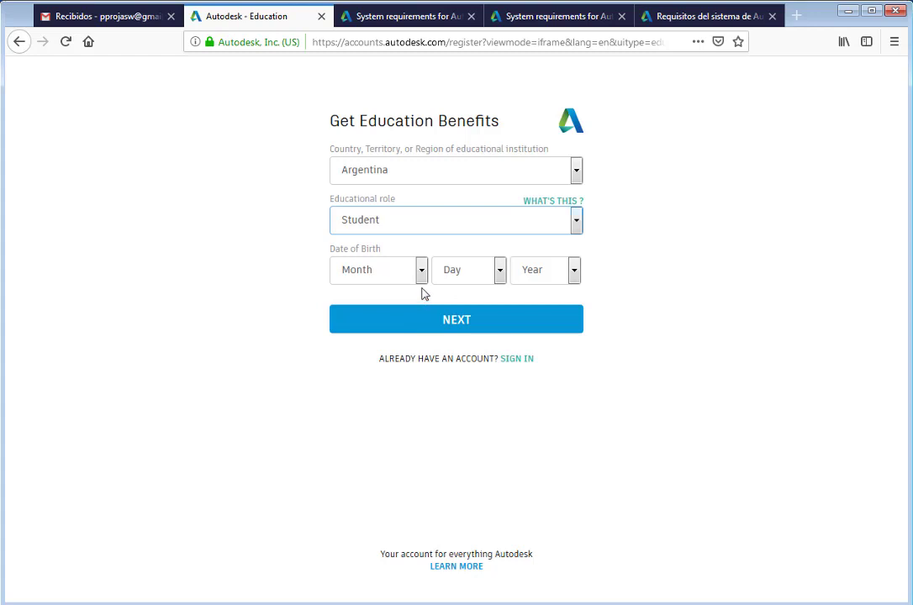
Step: Enter January 1, 2000 as the date of birth and continue
{"action": "left_click", "coordinate": [422, 279]}
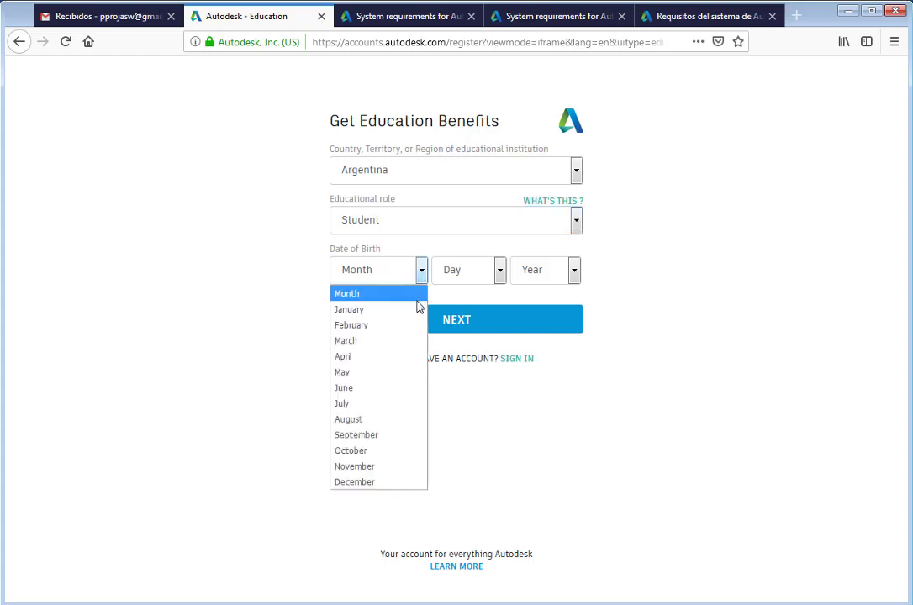
{"action": "left_click", "coordinate": [416, 310]}
{"action": "left_click", "coordinate": [447, 273]}
{"action": "left_click", "coordinate": [444, 311]}
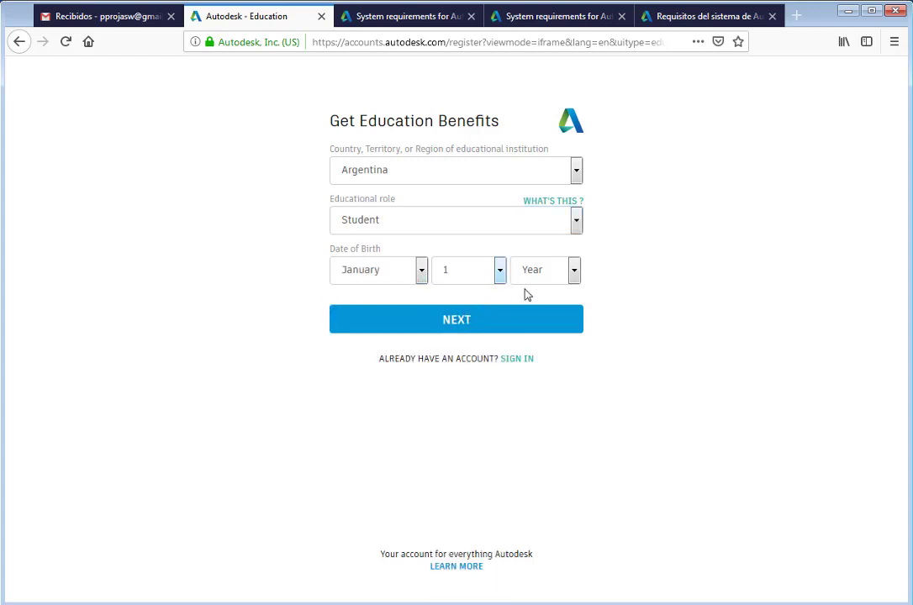
{"action": "left_click", "coordinate": [533, 283]}
{"action": "scroll", "coordinate": [527, 420], "scroll_direction": "down", "scroll_amount": 4}
{"action": "left_click", "coordinate": [526, 467]}
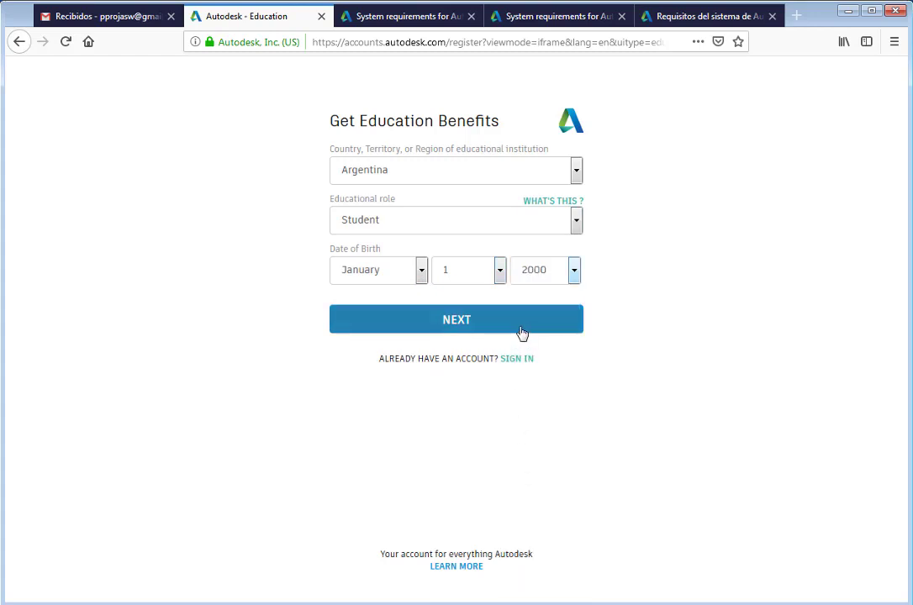
{"action": "left_click", "coordinate": [521, 331]}
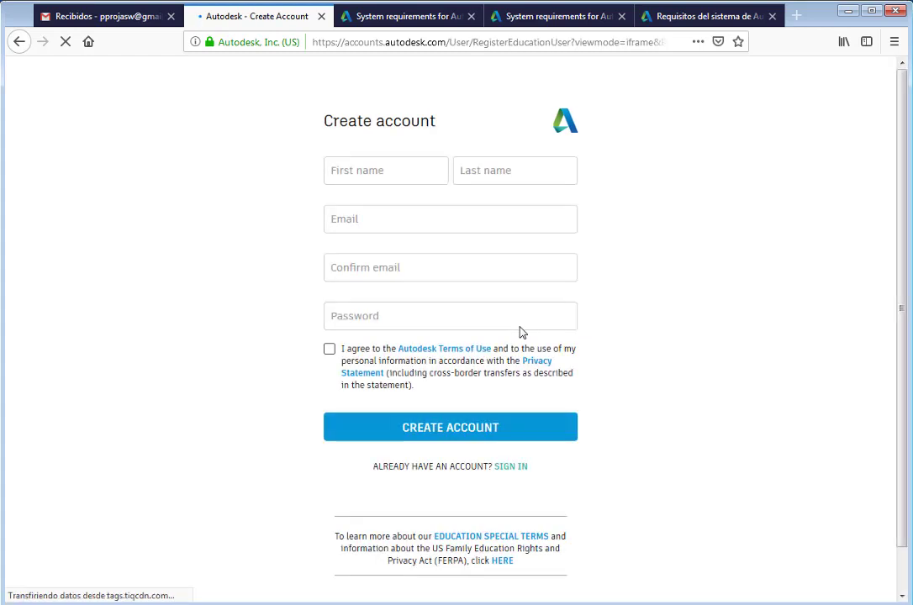
Step: Enter first and last name, paste the e-mail, set a password, accept the terms, and create the account
{"action": "left_click", "coordinate": [439, 169]}
{"action": "key", "text": "Tab"}
{"action": "key", "text": "Tab"}
{"action": "key", "text": "ctrl+v"}
{"action": "key", "text": "Tab"}
{"action": "key", "text": "ctrl+v"}
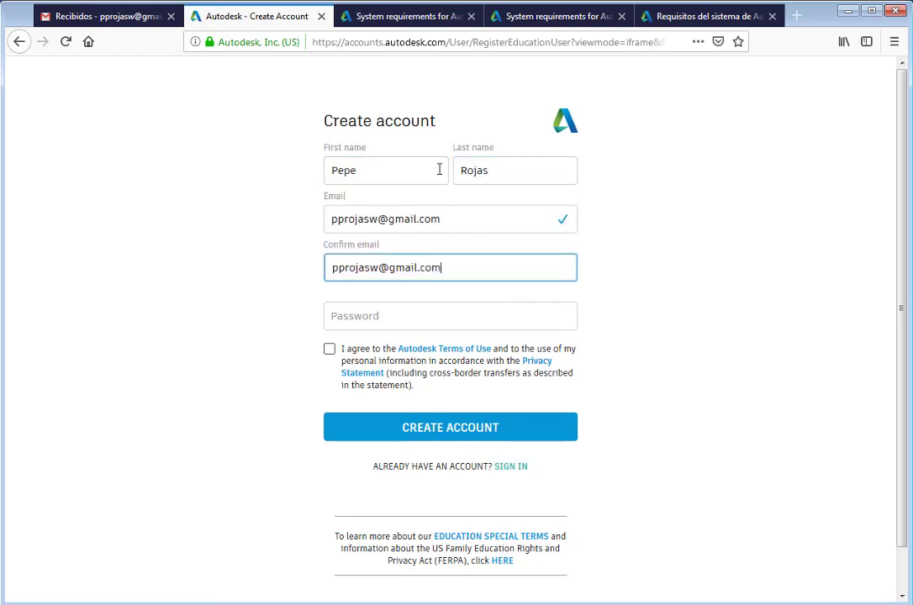
{"action": "key", "text": "Tab"}
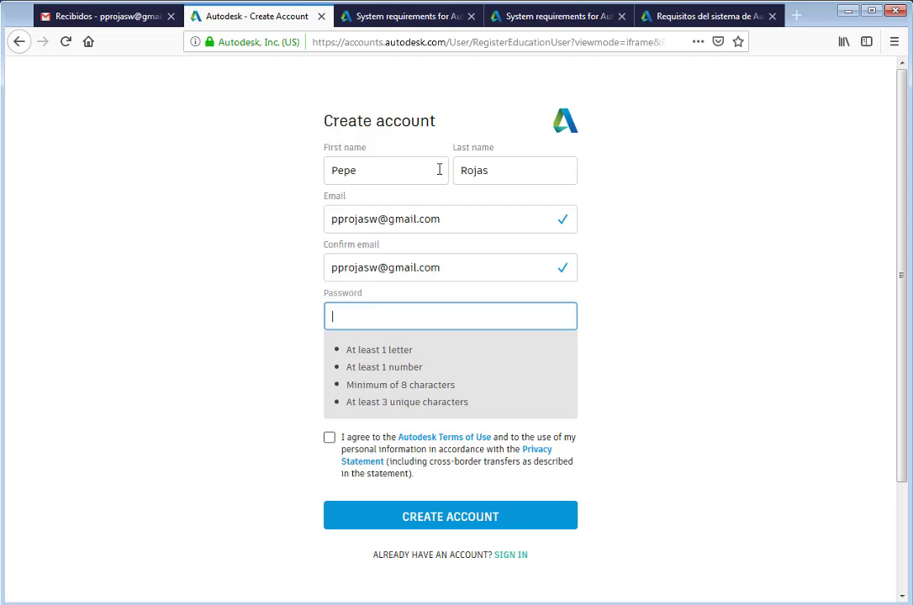
{"action": "type", "text": "••••••••••"}
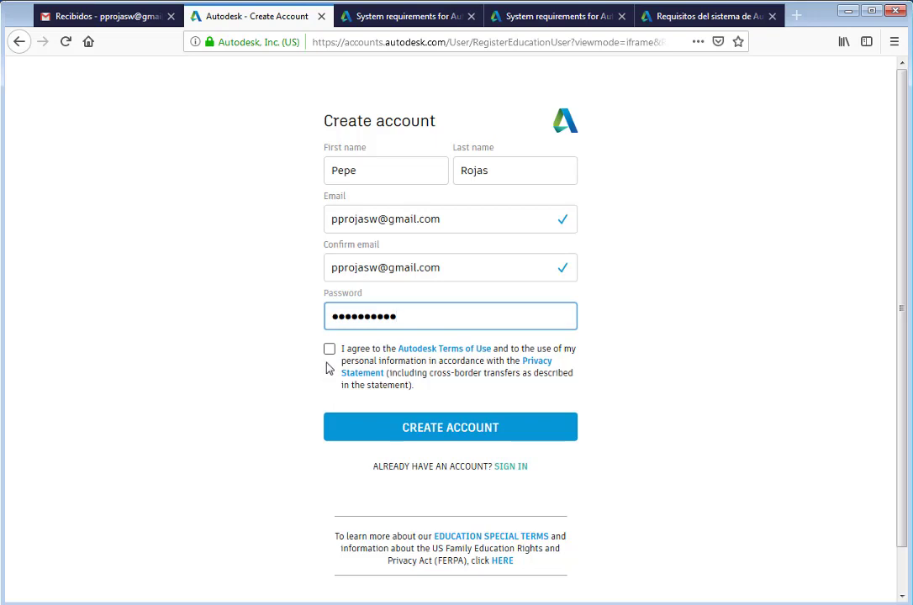
{"action": "left_click", "coordinate": [328, 349]}
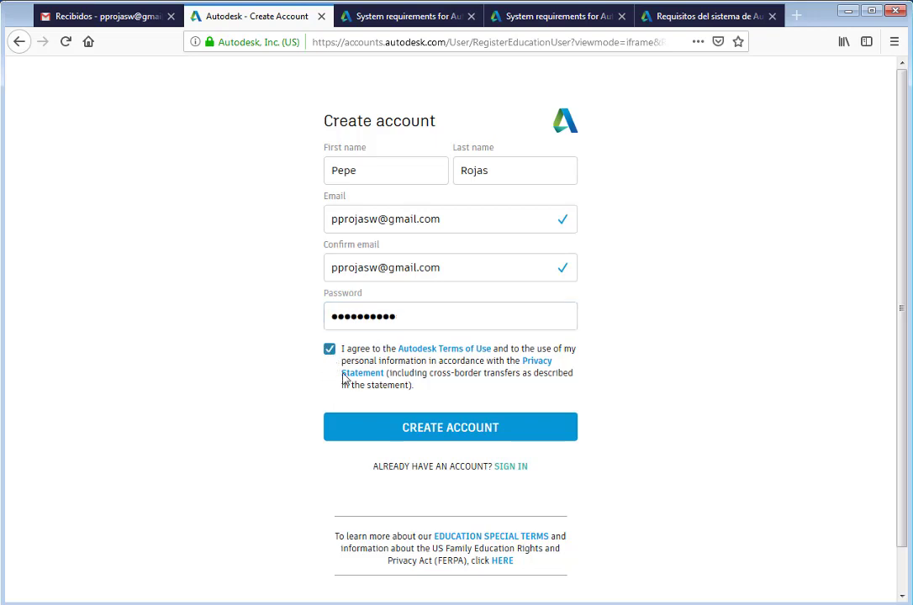
{"action": "left_click", "coordinate": [452, 431]}
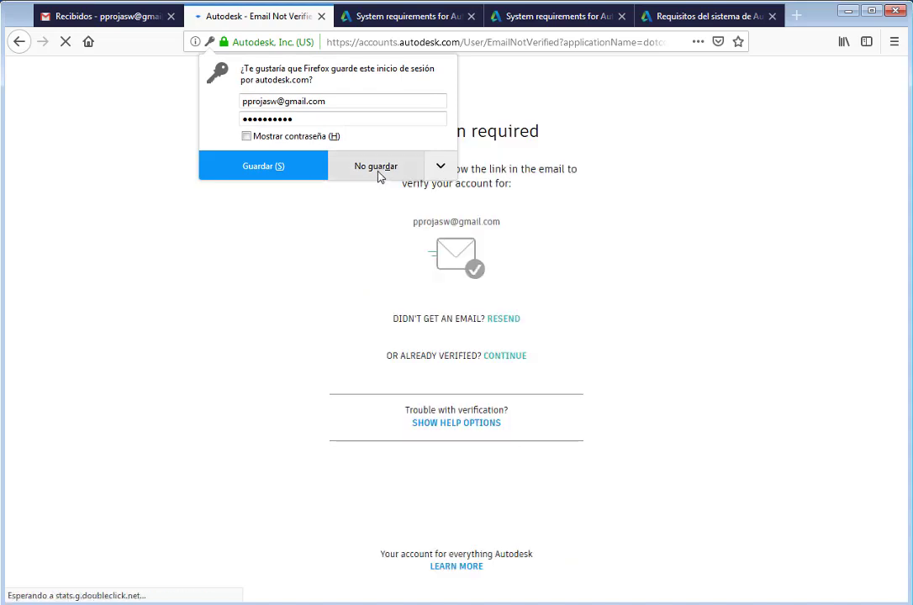
Step: Decline Firefox's offer to save the login and go to the Gmail inbox
{"action": "left_click", "coordinate": [376, 167]}
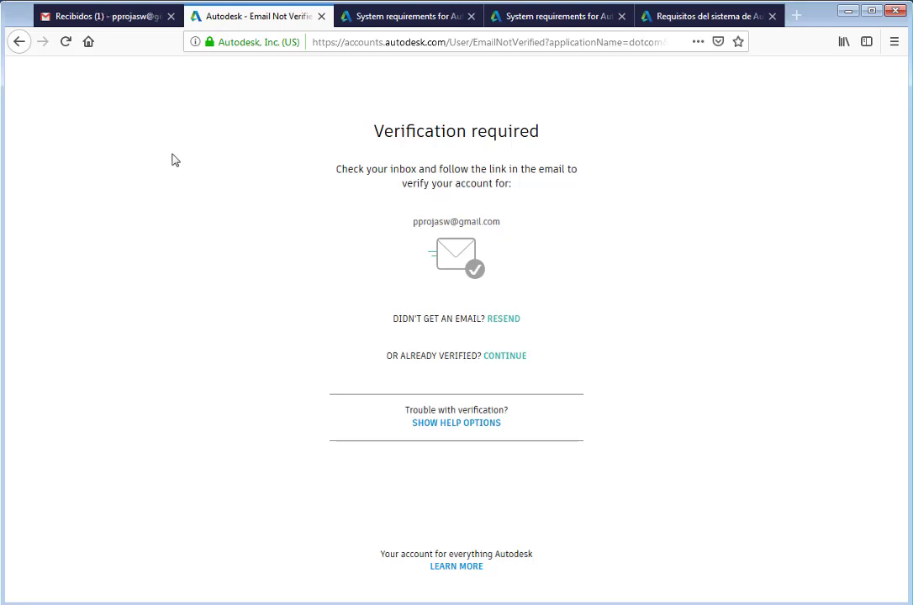
{"action": "left_click", "coordinate": [128, 20]}
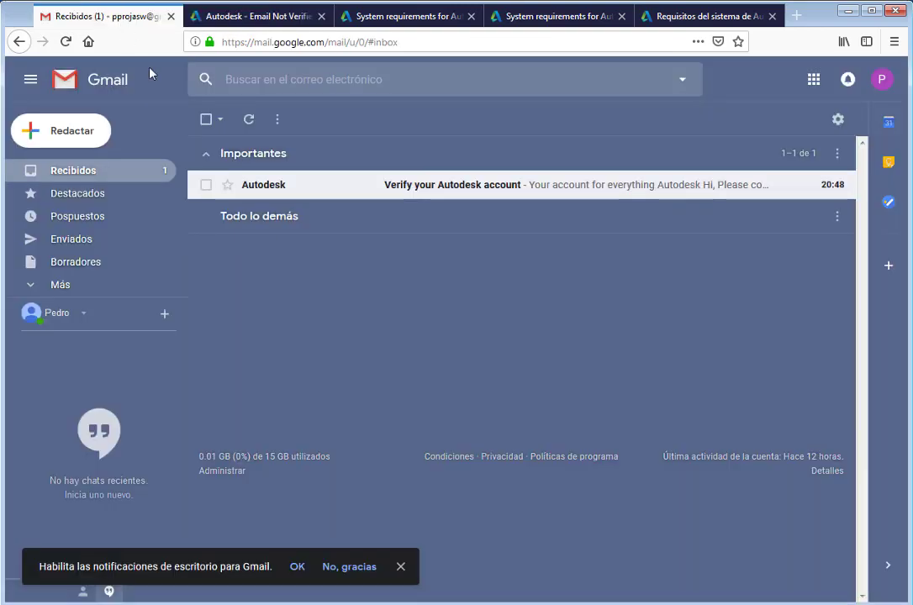
Step: Open the 'Verify your Autodesk account' e-mail and confirm the address with VERIFY EMAIL
{"action": "left_click", "coordinate": [423, 186]}
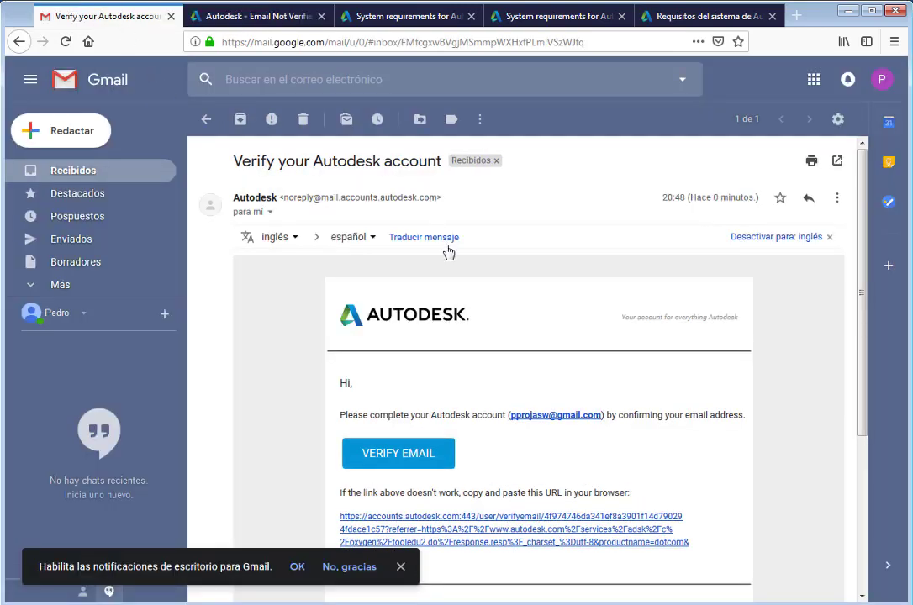
{"action": "scroll", "coordinate": [448, 251], "scroll_direction": "down", "scroll_amount": 2}
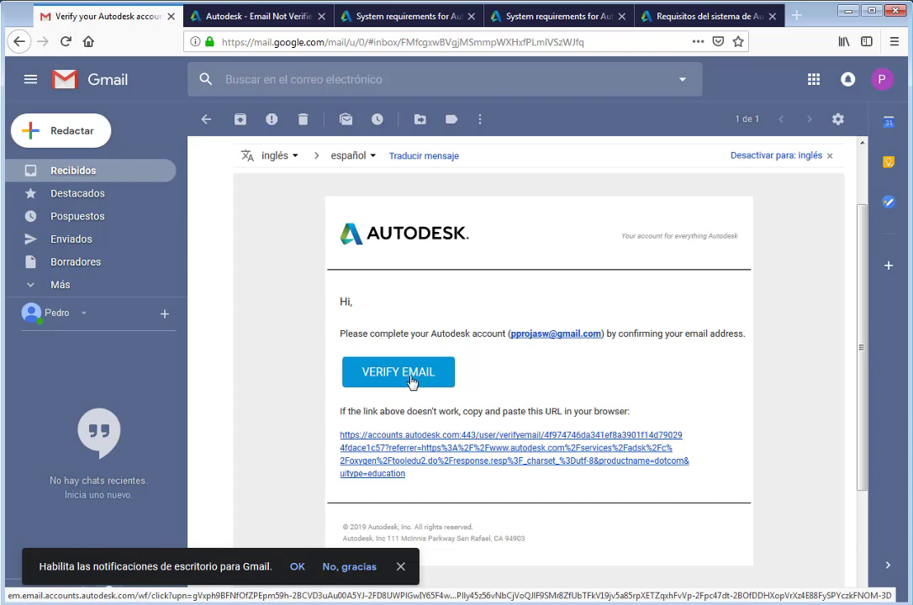
{"action": "left_click", "coordinate": [411, 382]}
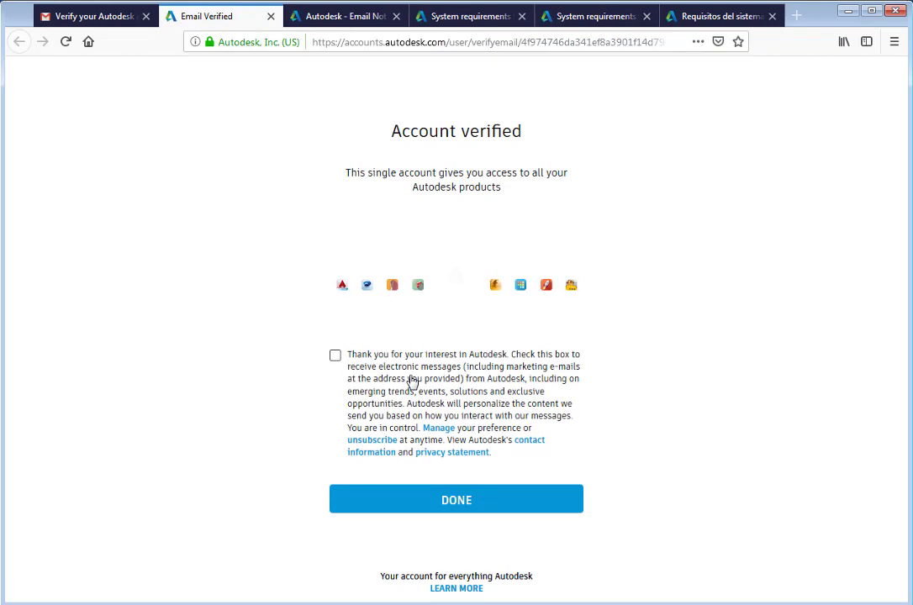
Step: Opt in to Autodesk marketing e-mails and finish with DONE
{"action": "left_click", "coordinate": [336, 356]}
{"action": "left_click", "coordinate": [491, 502]}
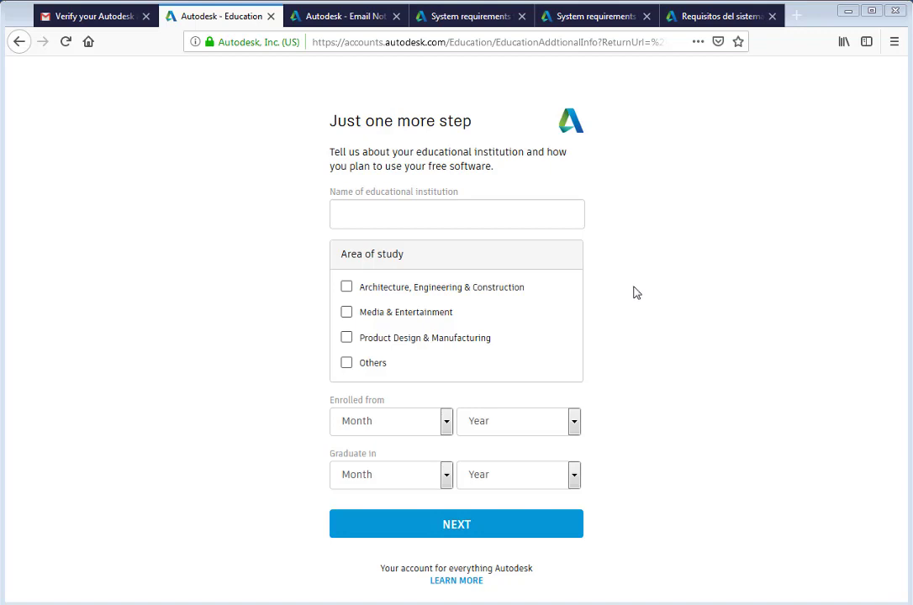
Step: Enter Macrotec as the institution and tick Architecture, Engineering & Construction and Product Design & Manufacturing
{"action": "left_click", "coordinate": [512, 219]}
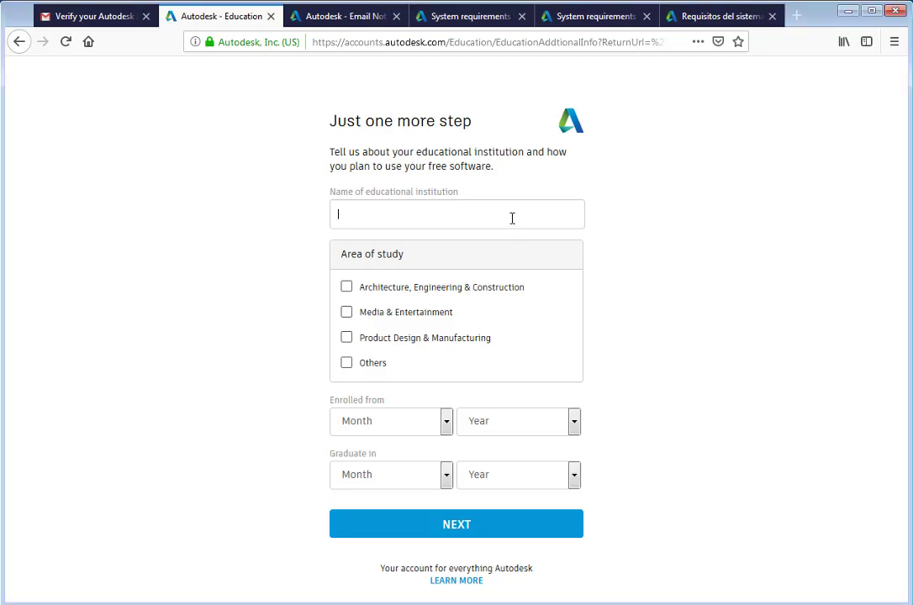
{"action": "type", "text": "Macrotec"}
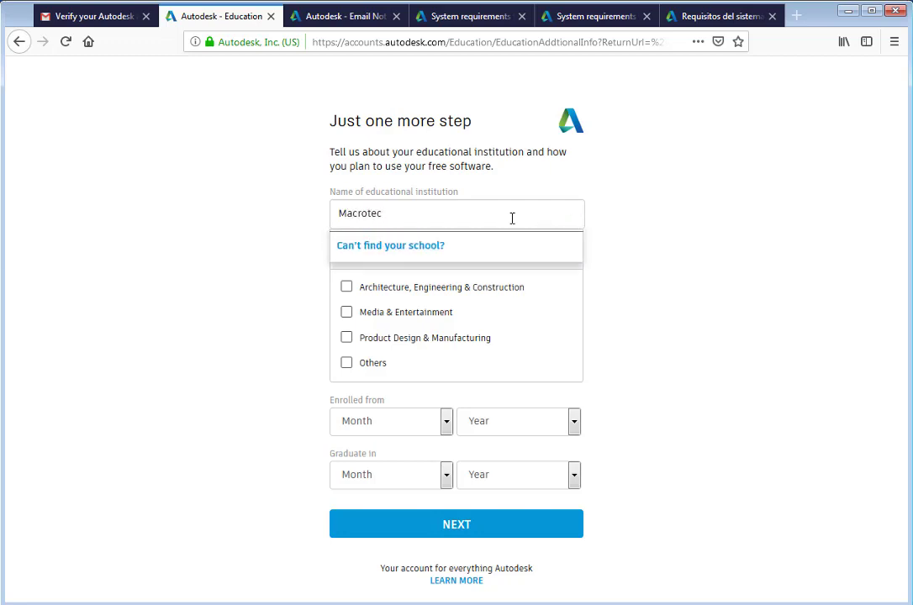
{"action": "left_click", "coordinate": [428, 294]}
{"action": "left_click", "coordinate": [422, 347]}
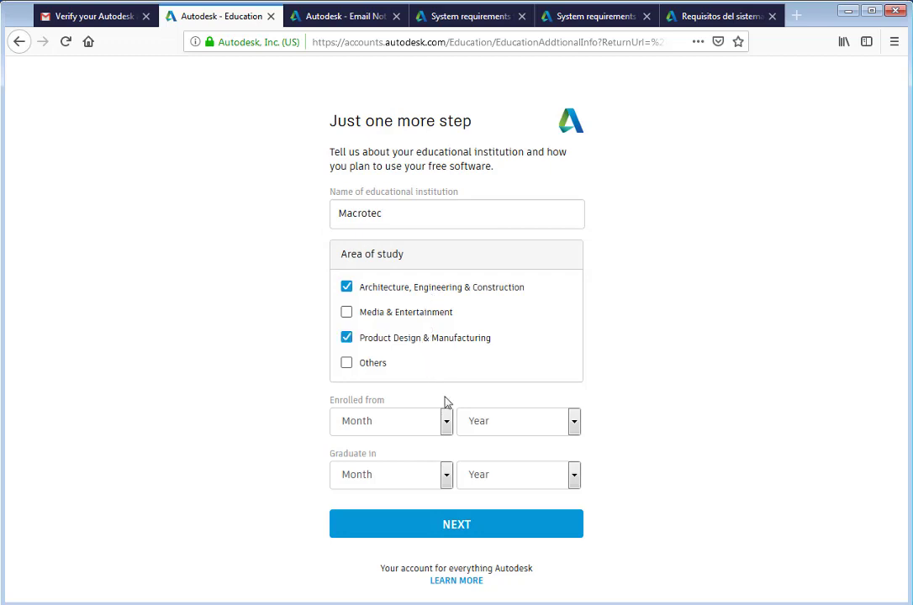
{"action": "left_click", "coordinate": [456, 214]}
{"action": "left_click_drag", "start_coordinate": [457, 214], "coordinate": [303, 212]}
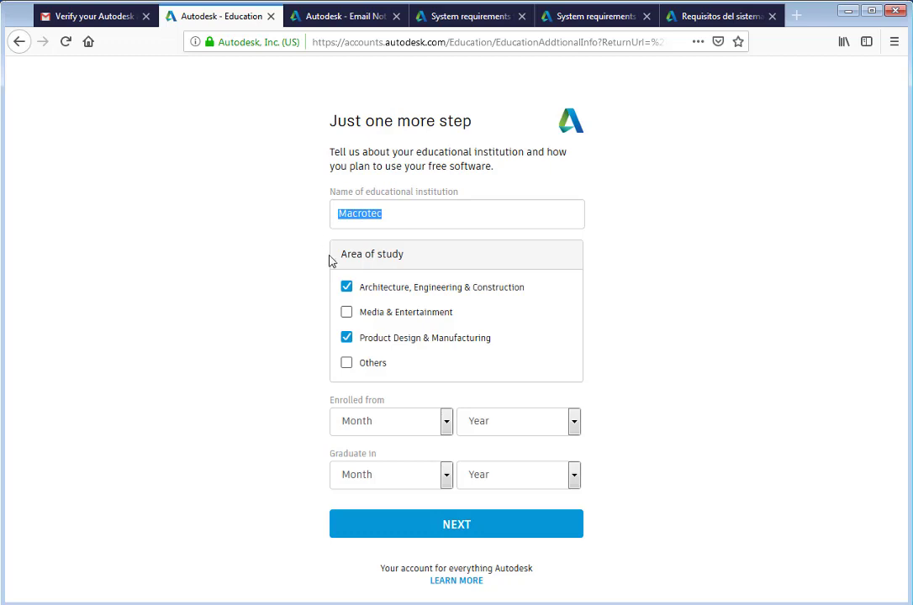
Step: Set enrolment to January 2019 and graduation to December 2020, then submit the form
{"action": "left_click", "coordinate": [446, 425]}
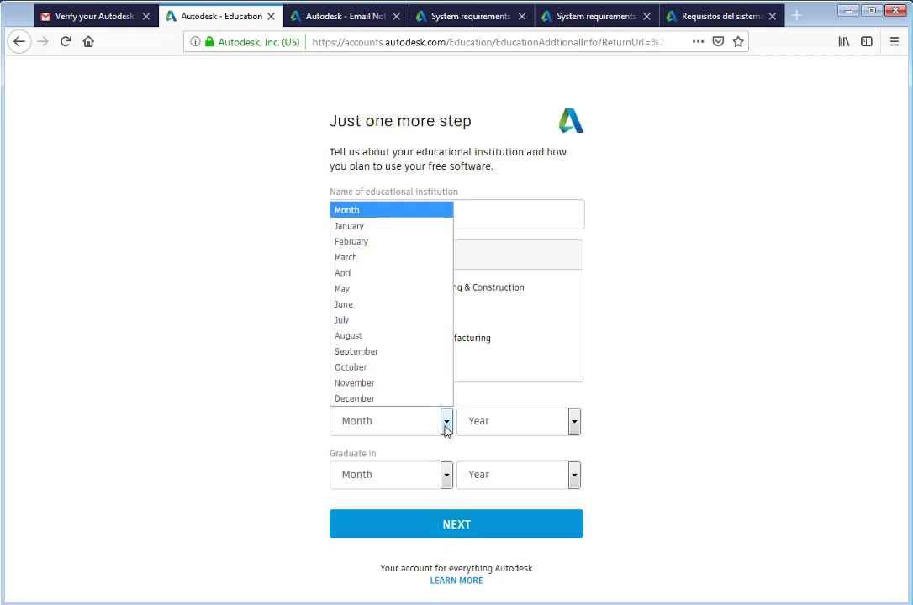
{"action": "left_click", "coordinate": [422, 228]}
{"action": "left_click", "coordinate": [574, 423]}
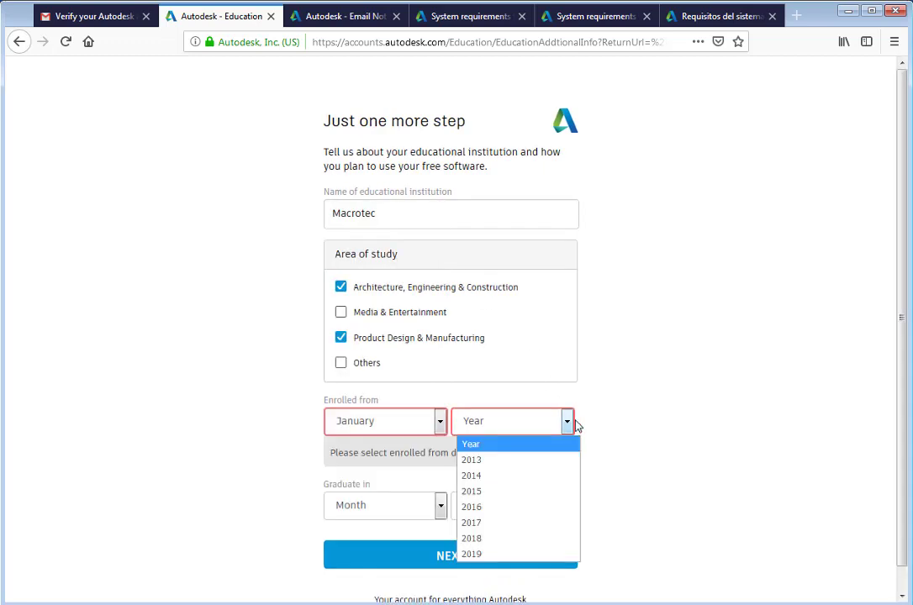
{"action": "left_click", "coordinate": [547, 555]}
{"action": "left_click", "coordinate": [449, 484]}
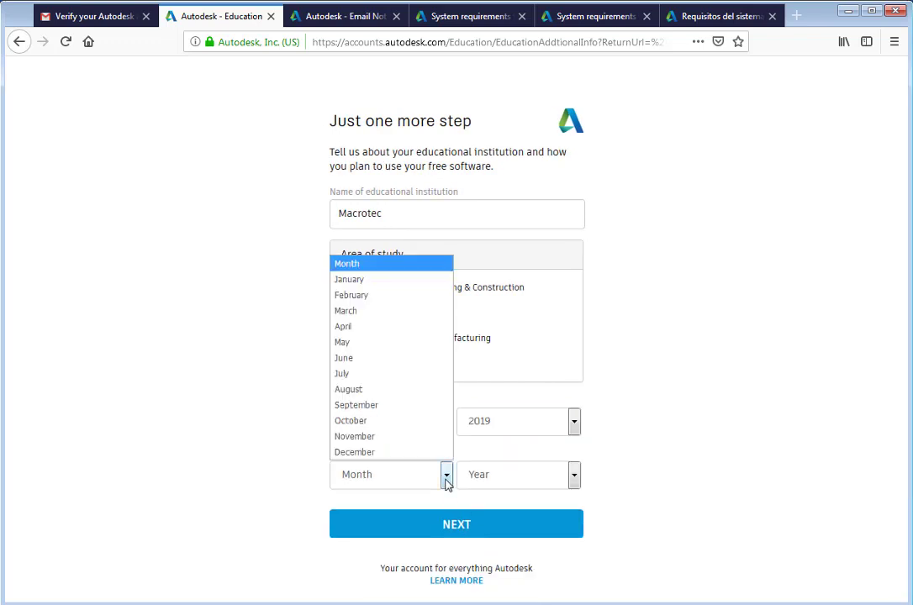
{"action": "left_click", "coordinate": [432, 452]}
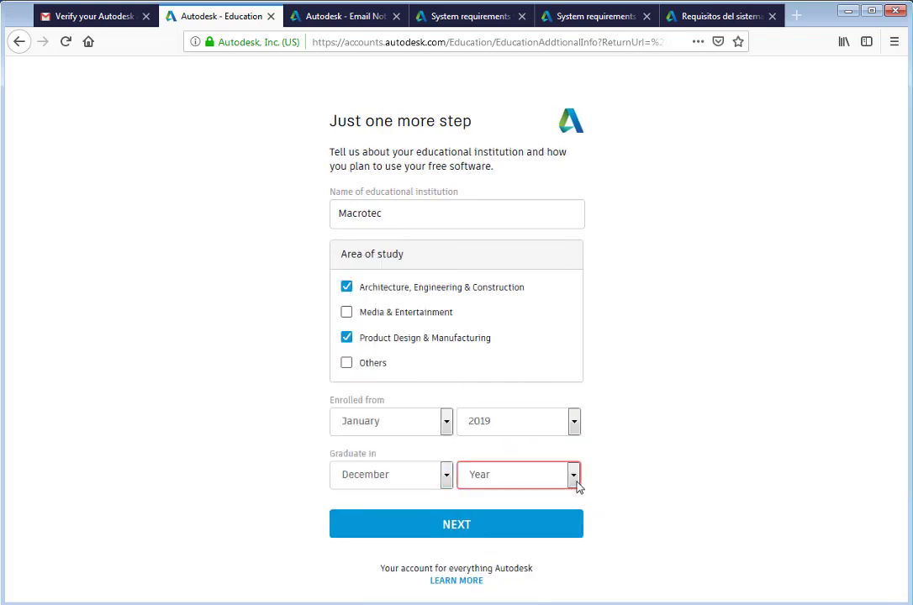
{"action": "left_click", "coordinate": [572, 478]}
{"action": "left_click", "coordinate": [551, 373]}
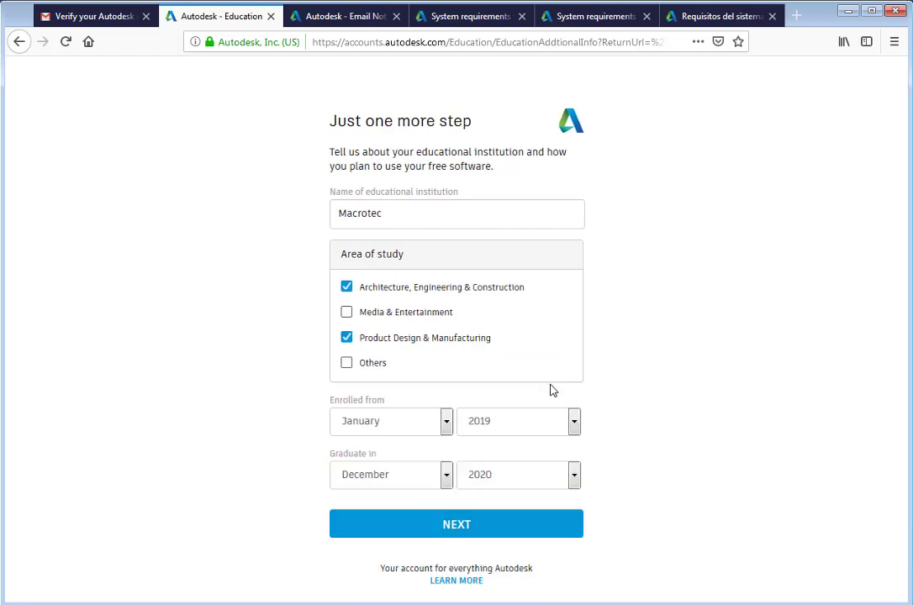
{"action": "left_click", "coordinate": [548, 538]}
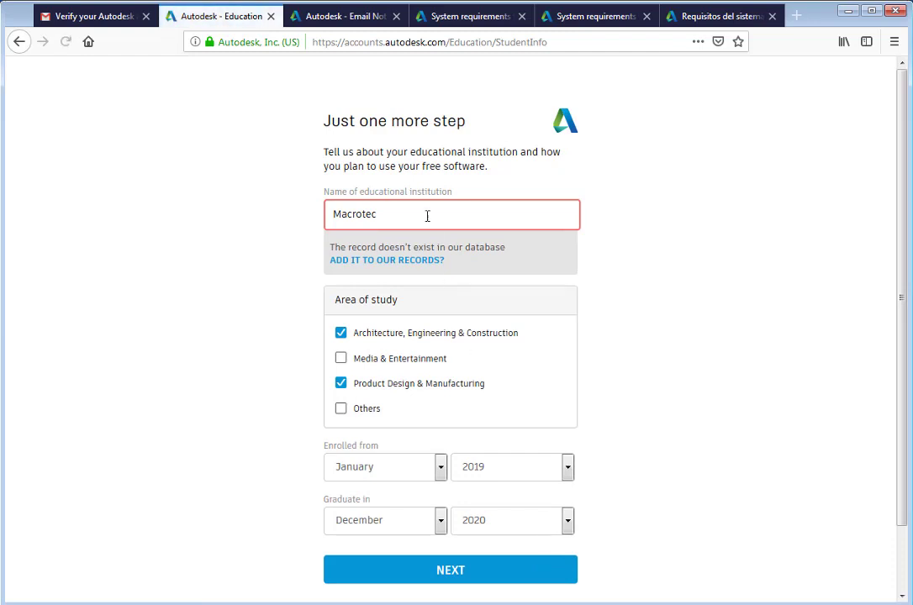
Step: Add Macrotec (city and state Alabama) as a new institution and submit the education profile
{"action": "left_click", "coordinate": [417, 262]}
{"action": "left_click", "coordinate": [519, 175]}
{"action": "type", "text": "Mac"}
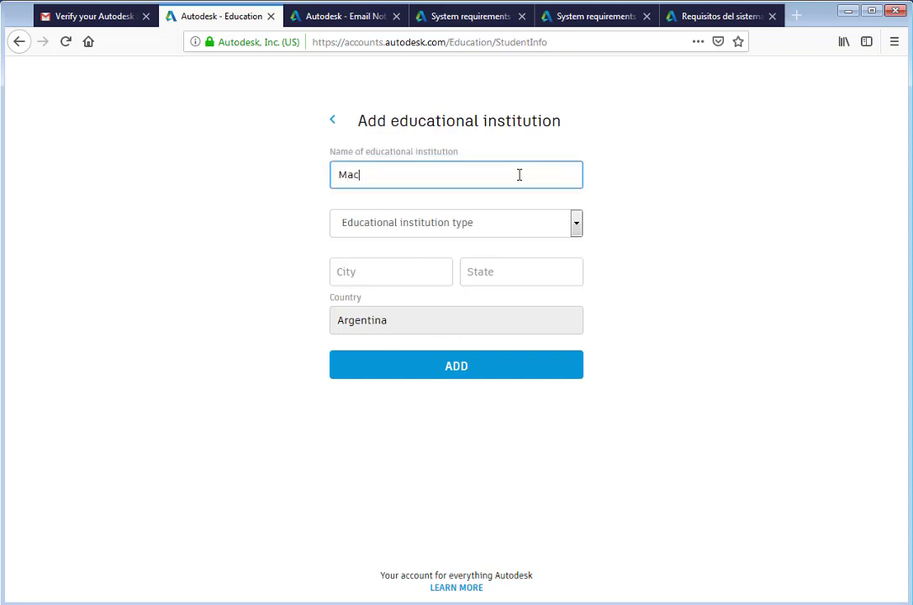
{"action": "type", "text": "rotec"}
{"action": "left_click", "coordinate": [428, 273]}
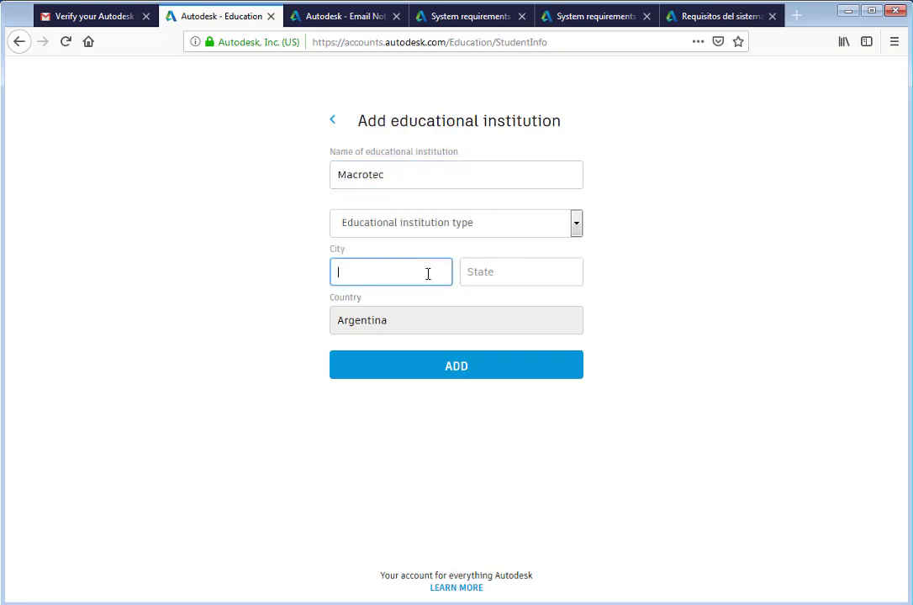
{"action": "type", "text": "Alabama"}
{"action": "key", "text": "Tab"}
{"action": "type", "text": "Alabama"}
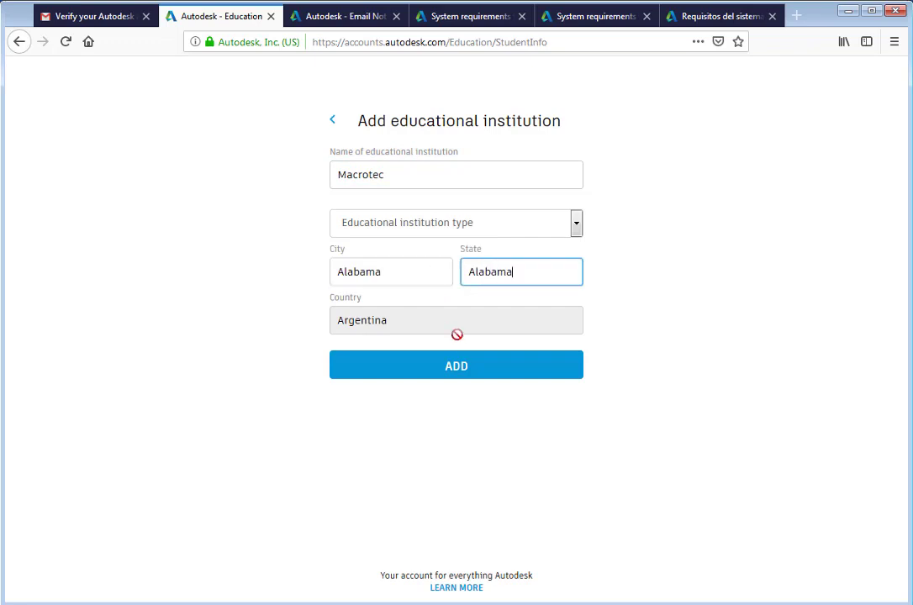
{"action": "left_click", "coordinate": [458, 368]}
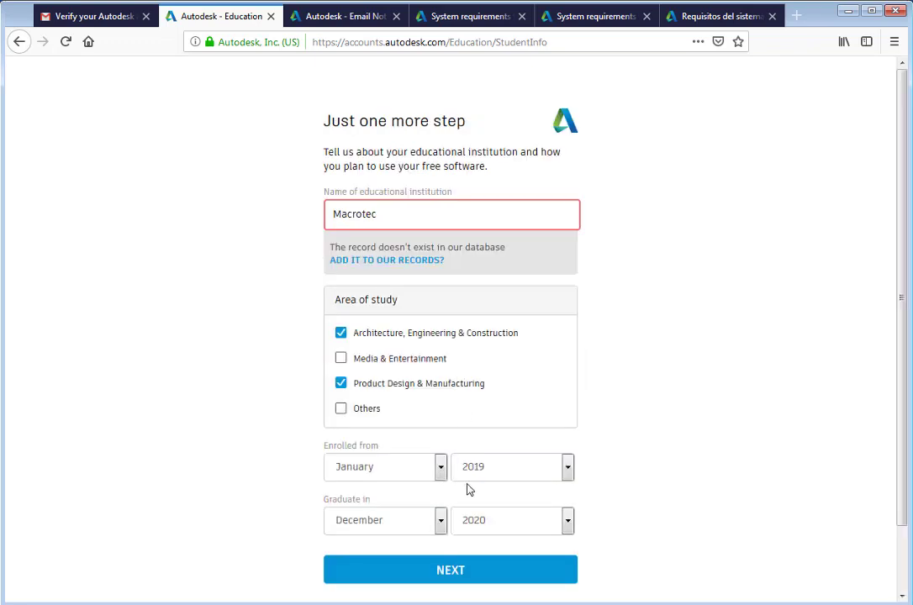
{"action": "left_click", "coordinate": [481, 576]}
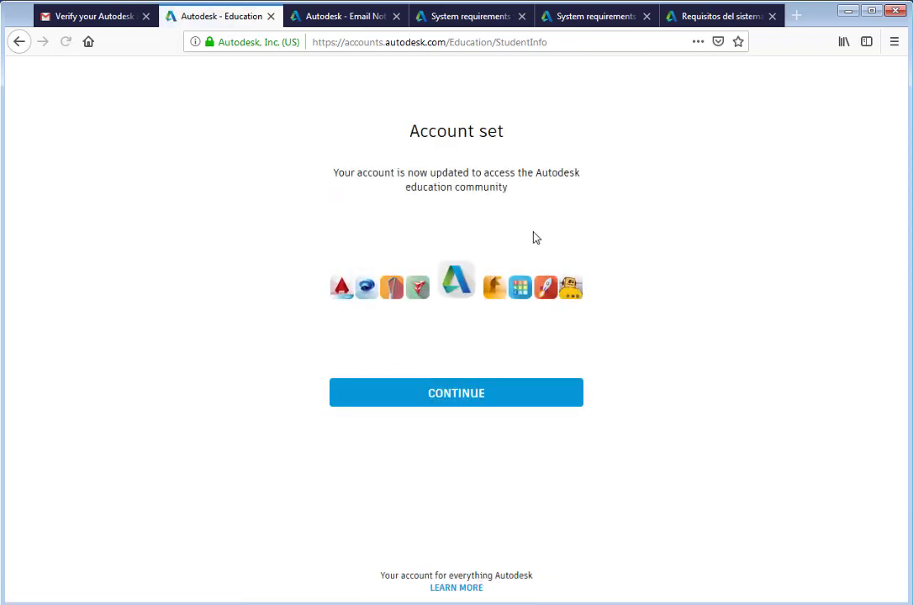
Step: Continue from the Account set confirmation to the signed-in Inventor Professional education page
{"action": "left_click", "coordinate": [521, 404]}
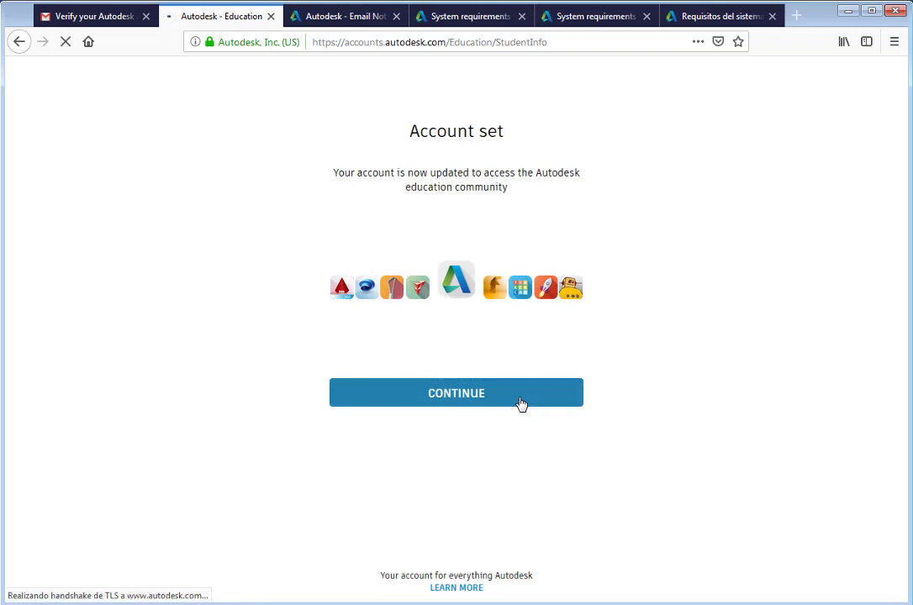
{"action": "left_click", "coordinate": [520, 403]}
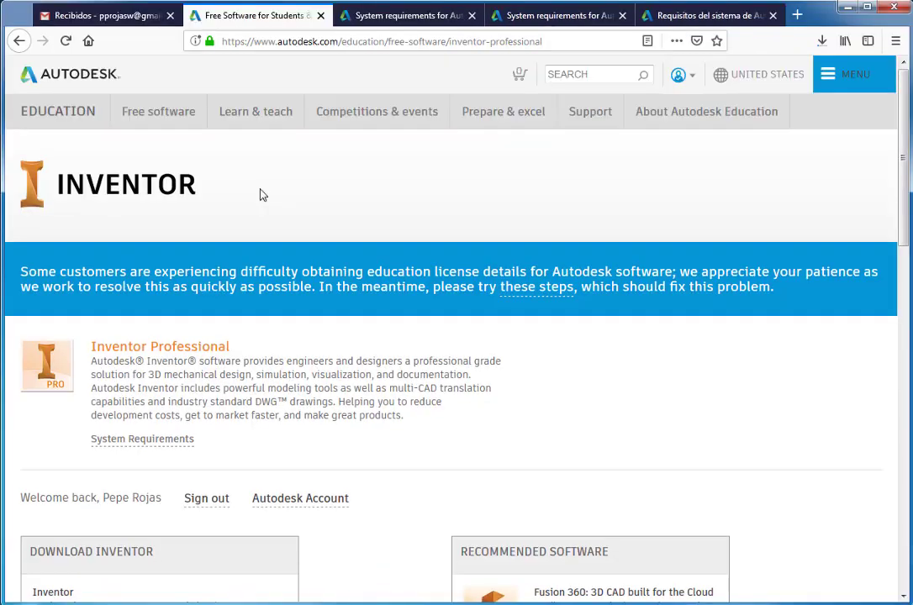
{"action": "scroll", "coordinate": [261, 195], "scroll_direction": "down", "scroll_amount": 5}
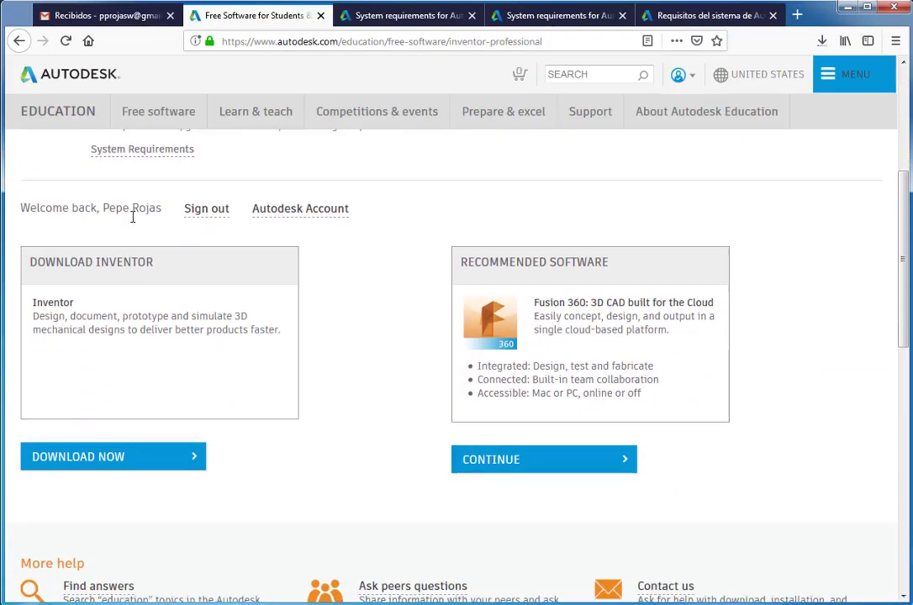
Step: Choose Inventor Professional 2018, Windows 64-bit, English to show the serial number and product key
{"action": "scroll", "coordinate": [132, 216], "scroll_direction": "down", "scroll_amount": 1}
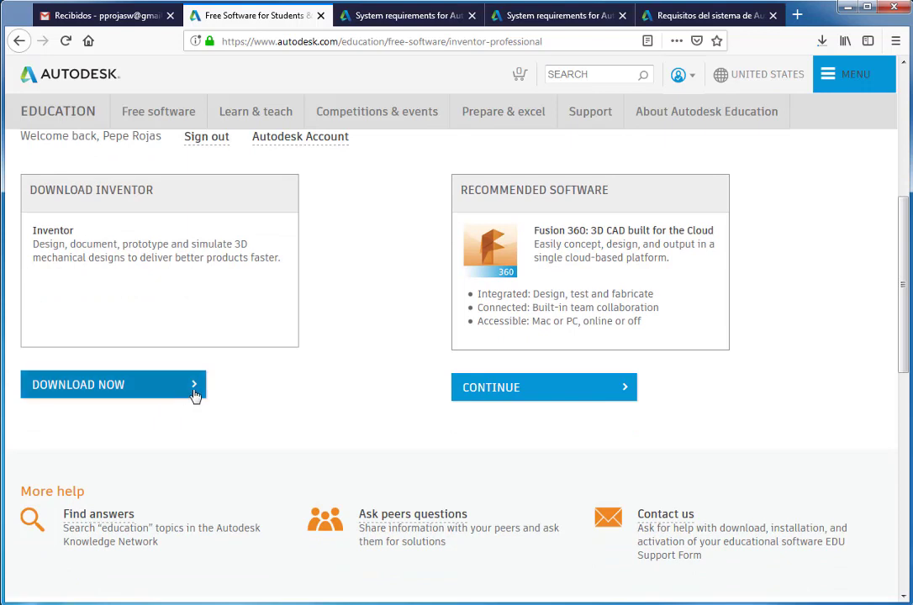
{"action": "left_click", "coordinate": [192, 390]}
{"action": "scroll", "coordinate": [159, 420], "scroll_direction": "down", "scroll_amount": 3}
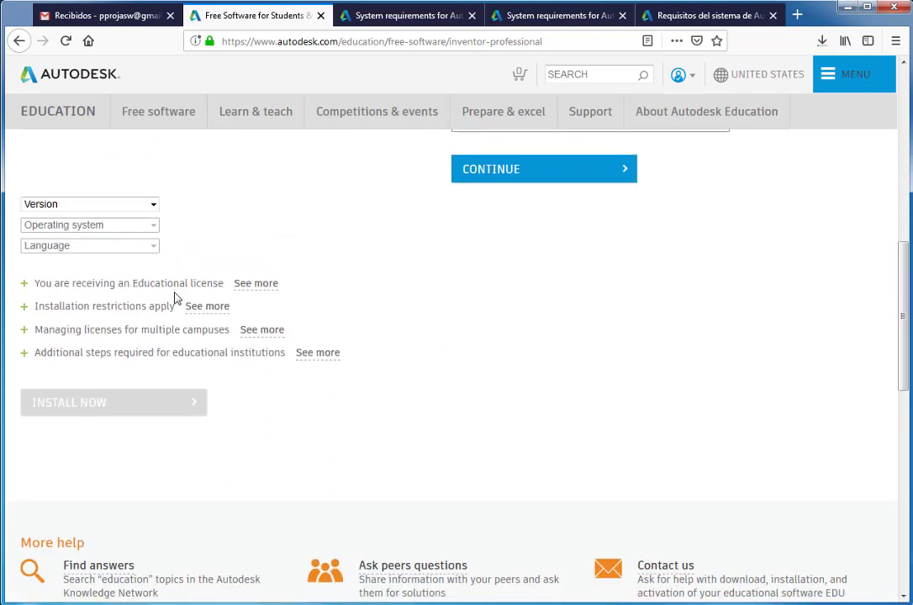
{"action": "left_click", "coordinate": [153, 204]}
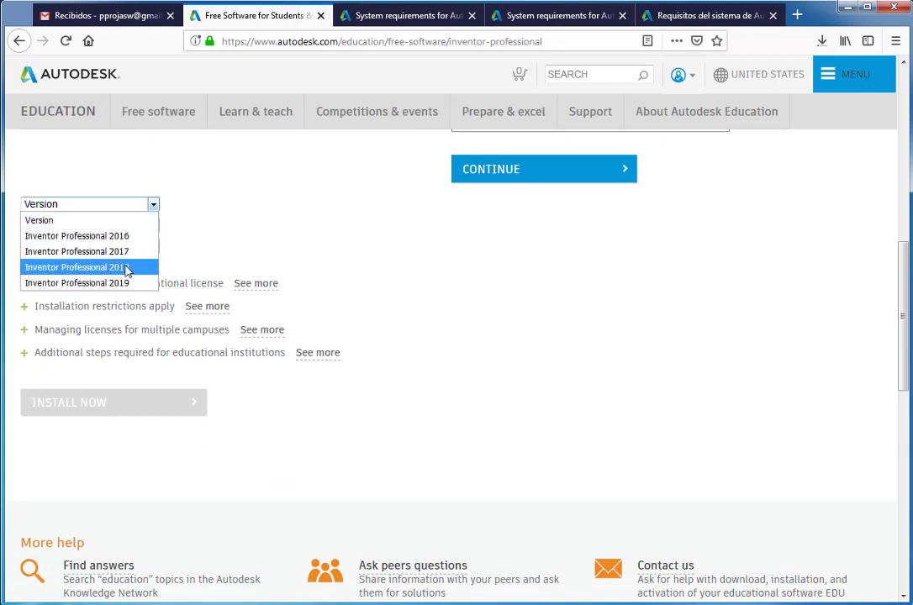
{"action": "left_click", "coordinate": [126, 268]}
{"action": "left_click", "coordinate": [153, 225]}
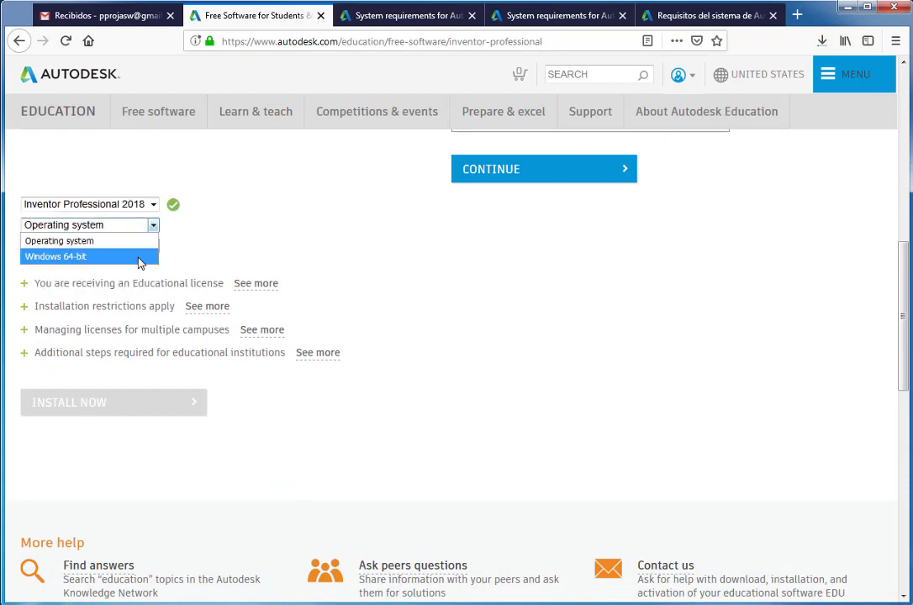
{"action": "left_click", "coordinate": [140, 257]}
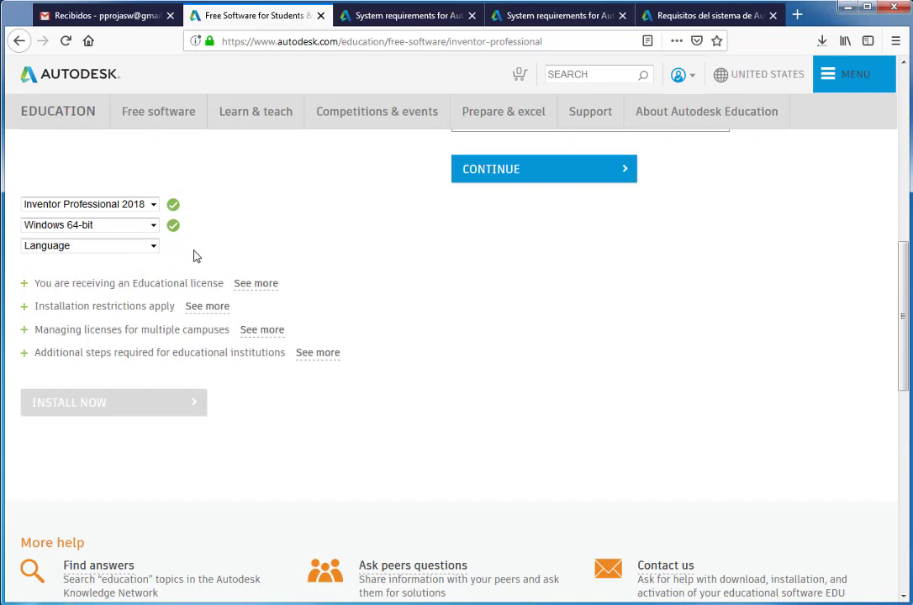
{"action": "left_click", "coordinate": [154, 246]}
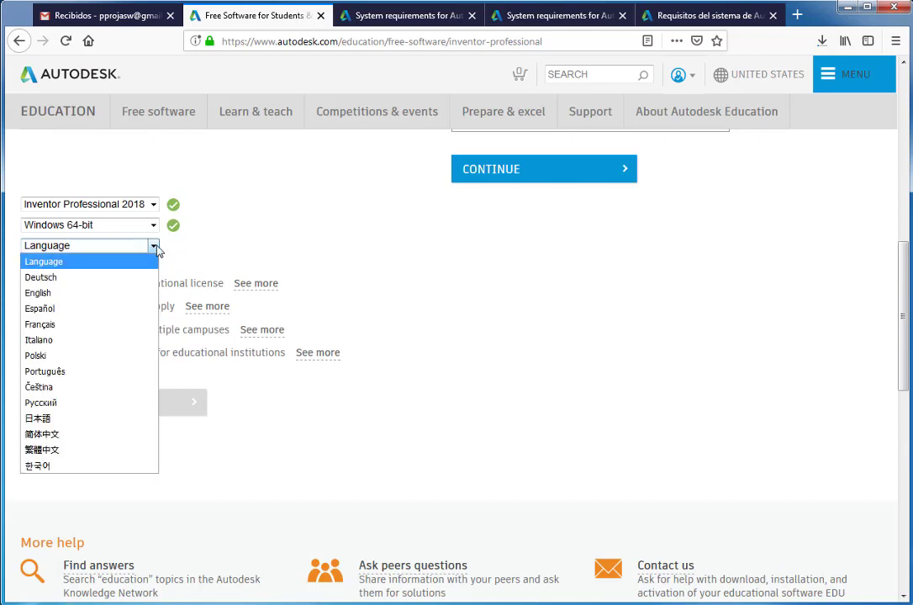
{"action": "left_click", "coordinate": [137, 298]}
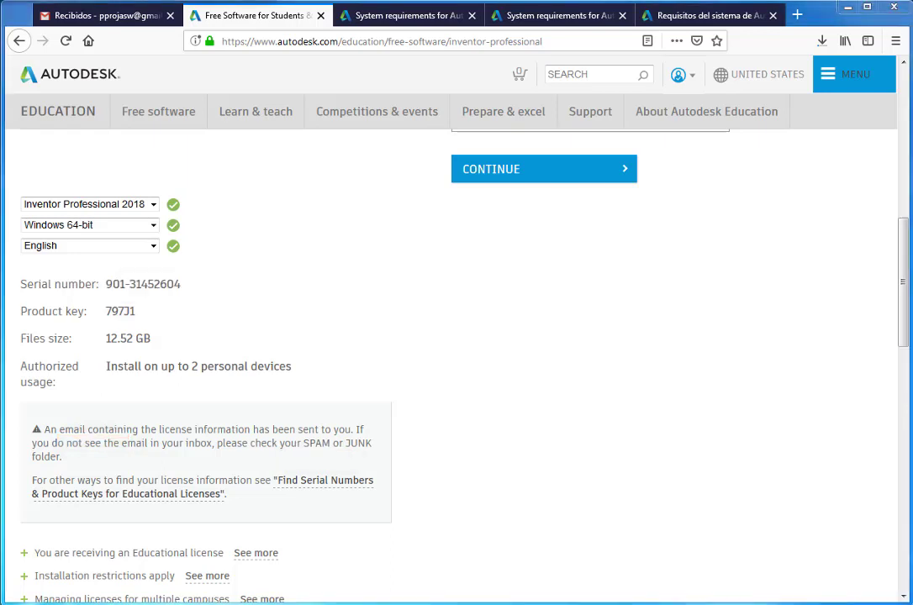
Step: Check the Gmail inbox, then expand the INSTALL NOW options for getting Inventor
{"action": "left_click", "coordinate": [99, 17]}
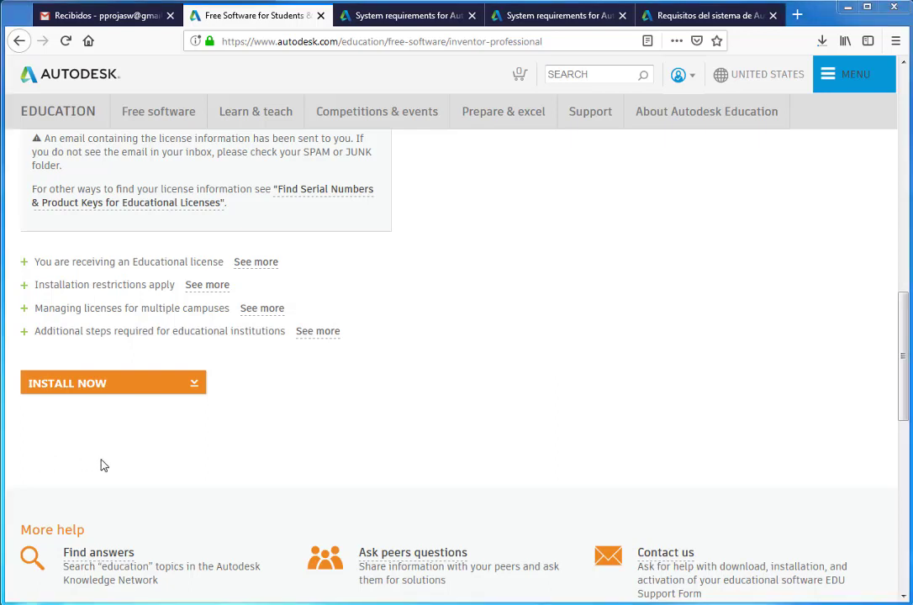
{"action": "left_click", "coordinate": [196, 390]}
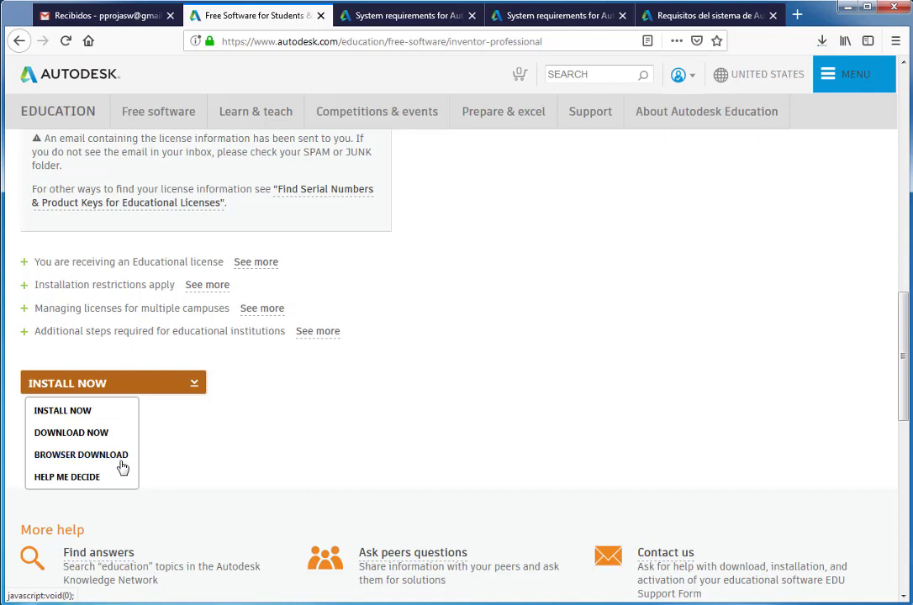
Step: Choose Browser Download to fetch the Inventor 2018 installer file
{"action": "left_click", "coordinate": [120, 462]}
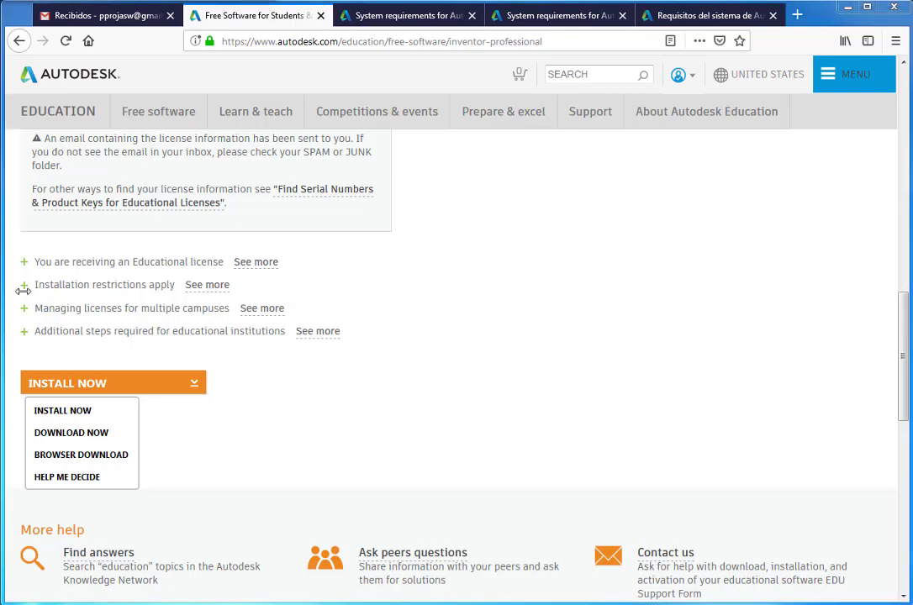
{"action": "left_click", "coordinate": [122, 461]}
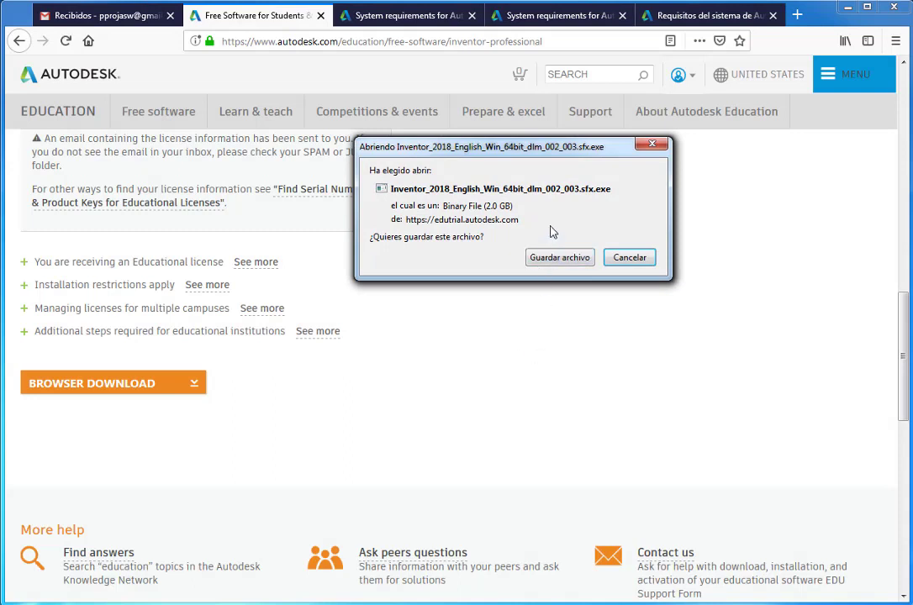